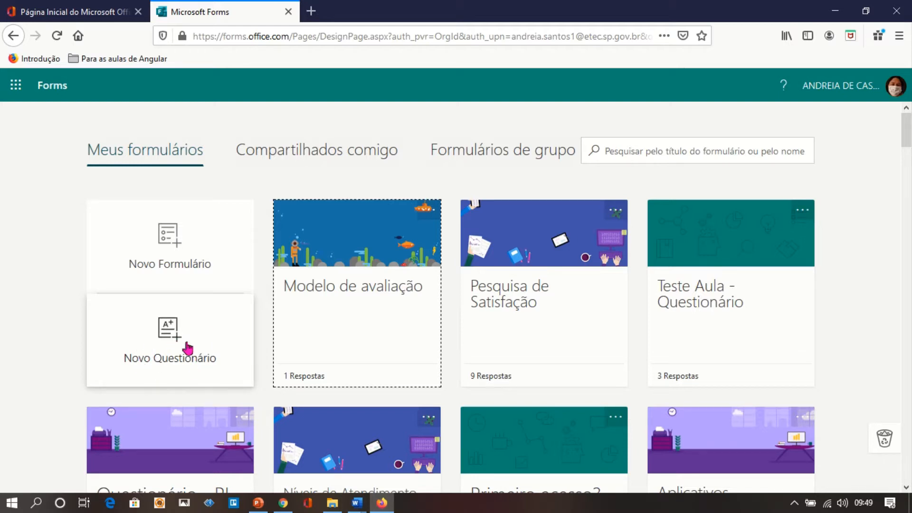
Create a new quiz and title it "Avaliação Teste - Video"
left_click(183, 363)
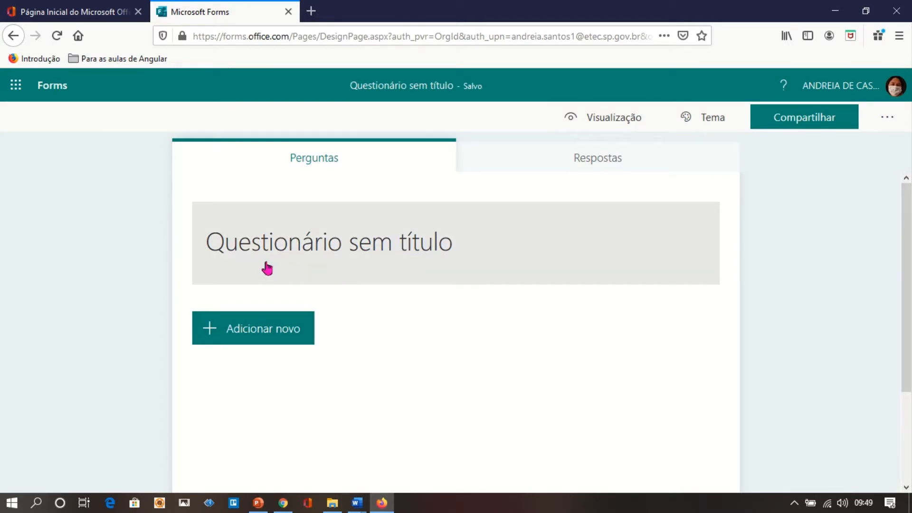
left_click(316, 243)
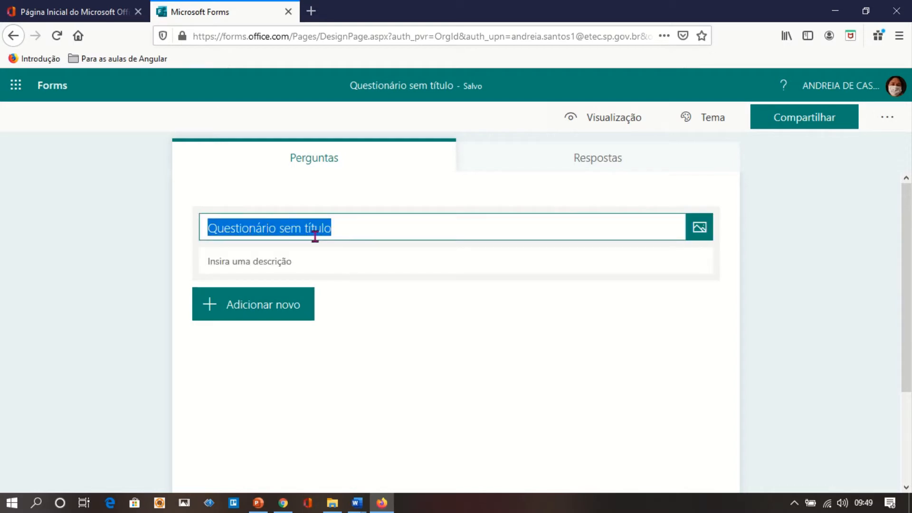
type("Avaliaç")
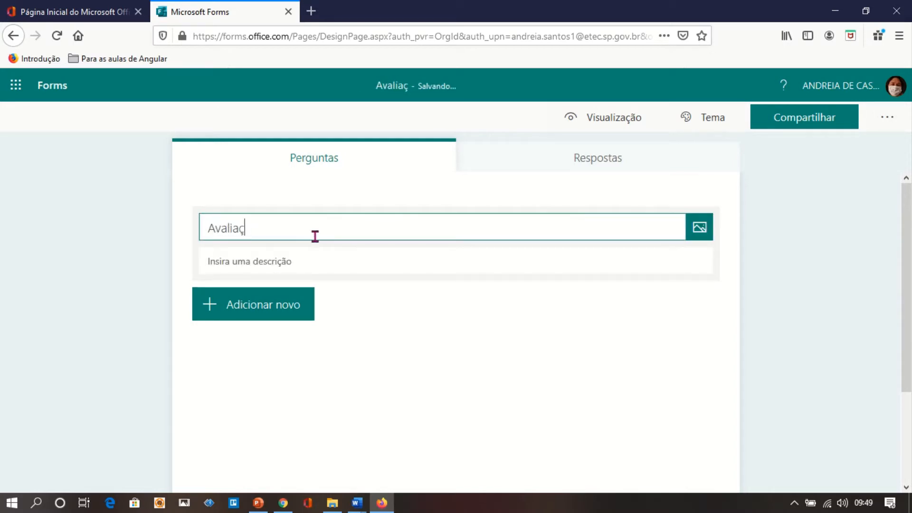
type("ão ")
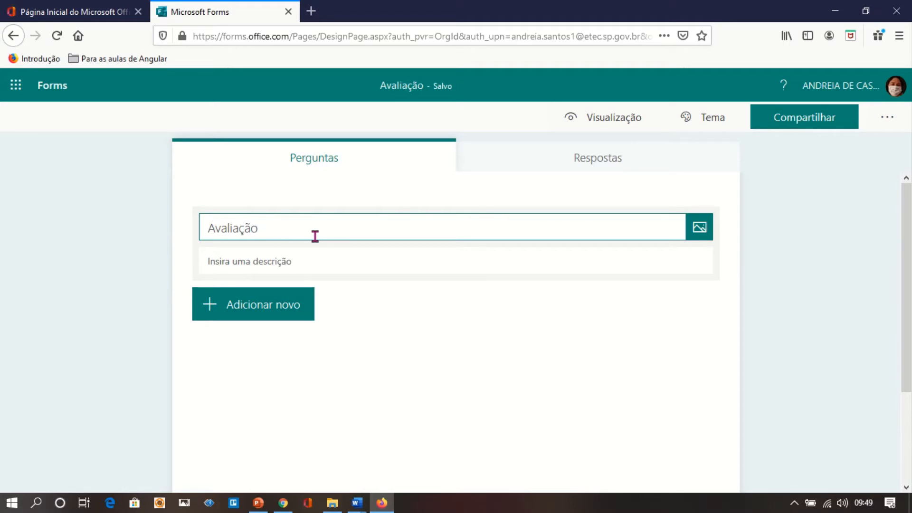
type("Teste")
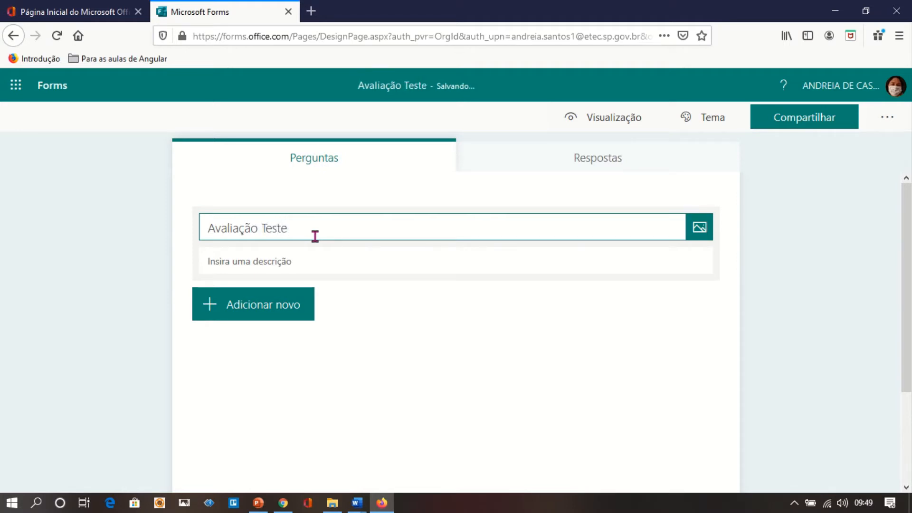
type(" - ")
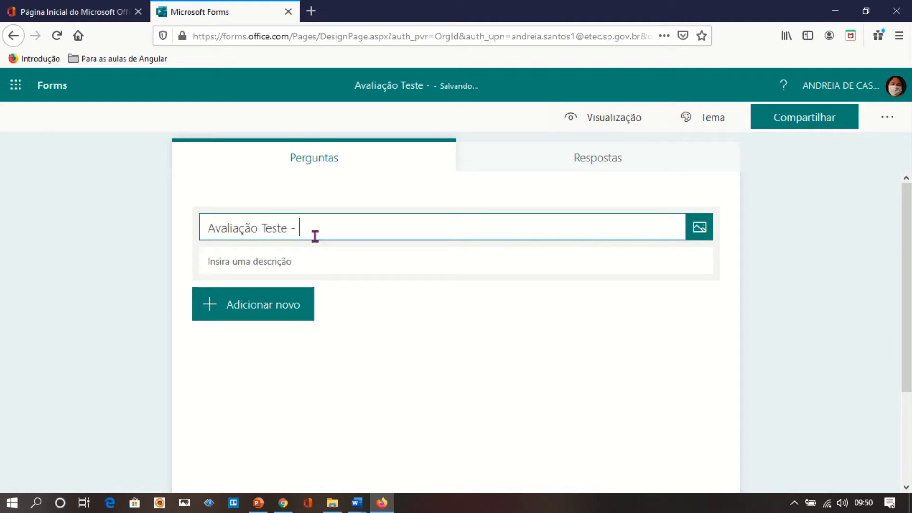
type("Video")
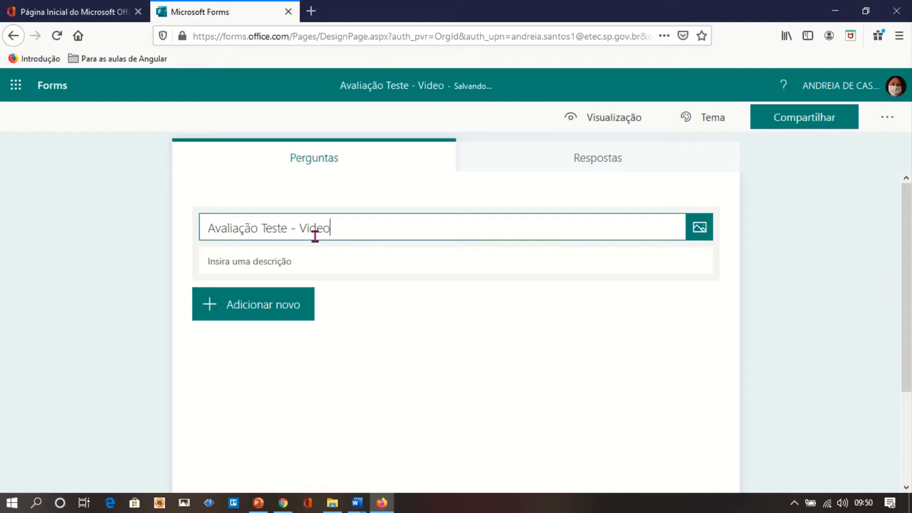
Correct the last word of the quiz title to "Vídeo" with the accented í
left_click(310, 265)
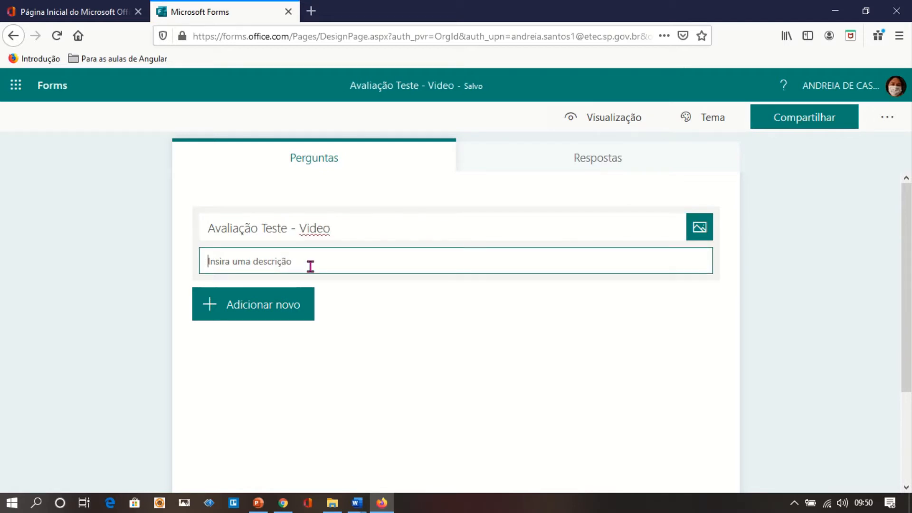
triple_click(312, 227)
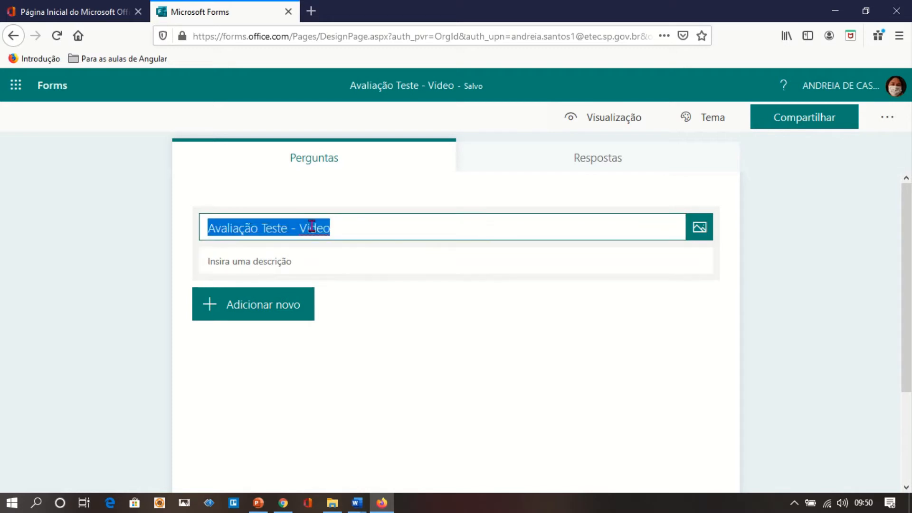
left_click(312, 227)
key("BackSpace")
type("í")
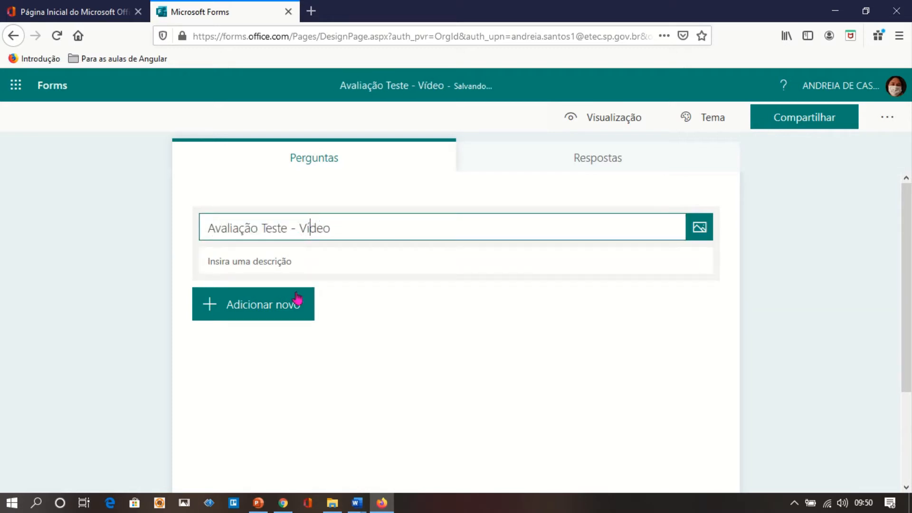
Enter the quiz description "Instruções" followed by a second line "Critérios de avaliação: Compreensão, Relacionamento de ideias e Construção de Conceitos"
left_click(261, 263)
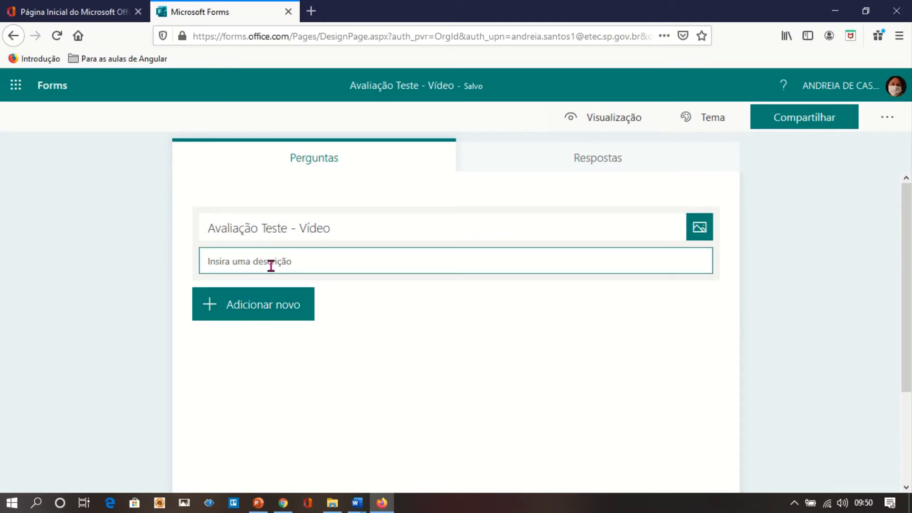
type("Instru")
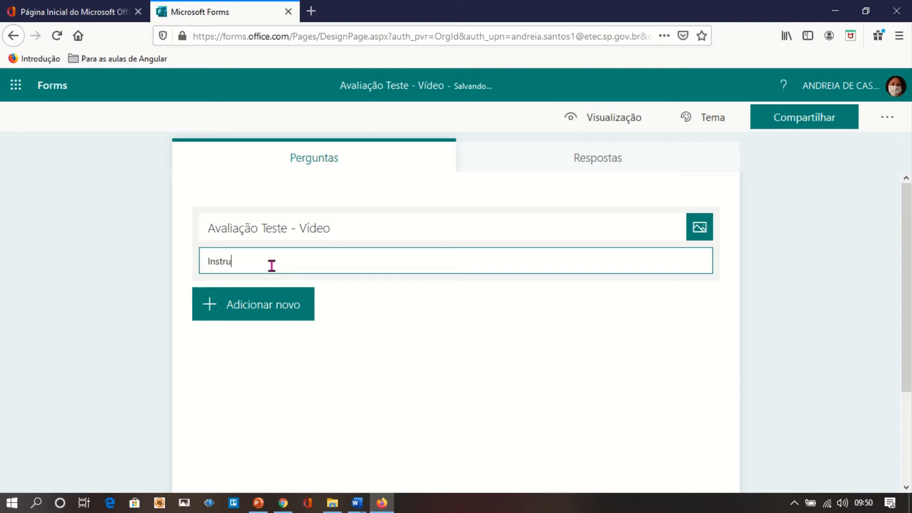
type("ções")
key("Return")
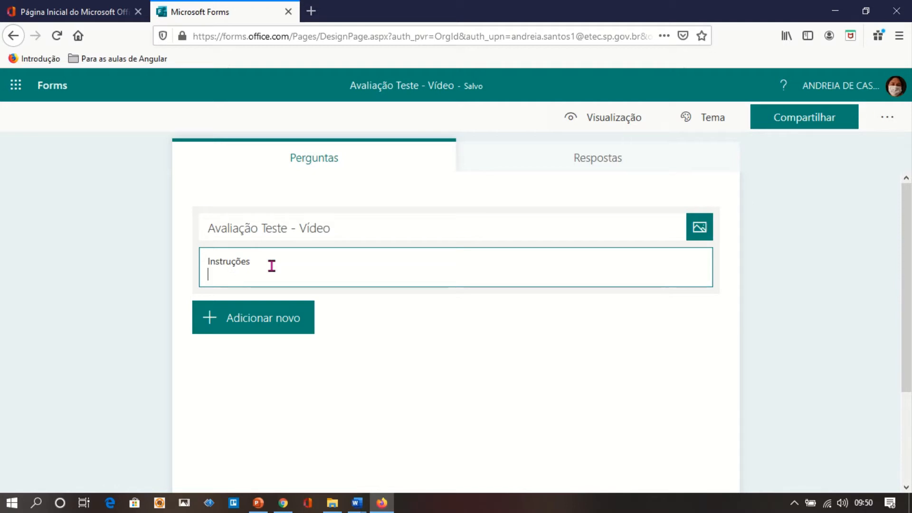
type("Critérios de avaliação: Compreensão, Relacionamento de ideias e Construção de Conceitos")
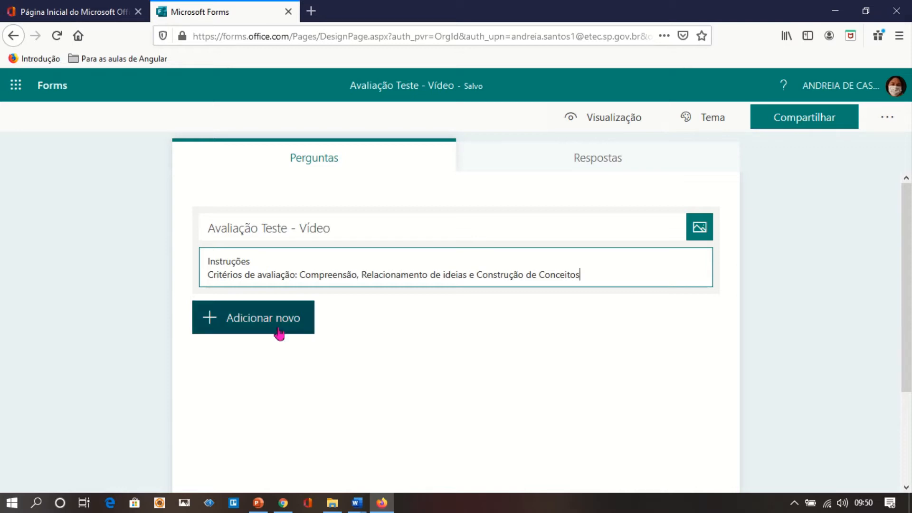
Add a choice question (Opção) to the quiz with the text "Pergunta 1"
left_click(259, 325)
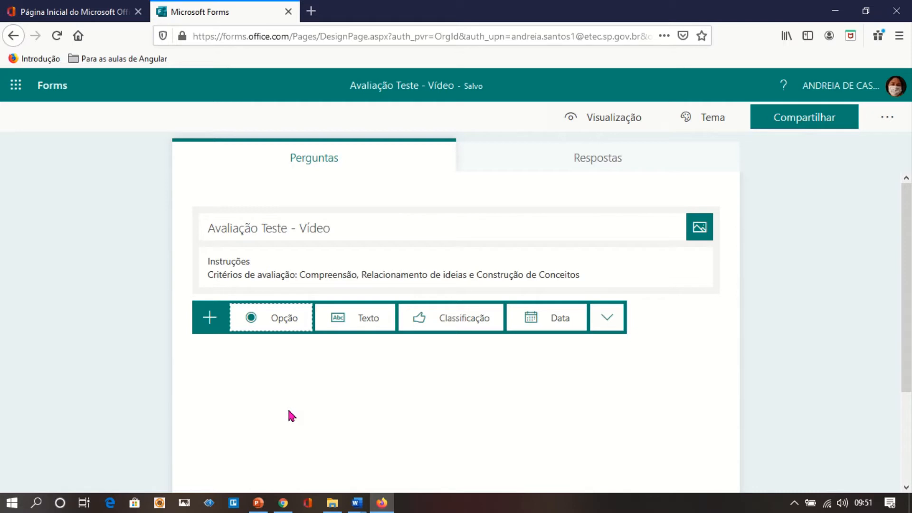
left_click(275, 323)
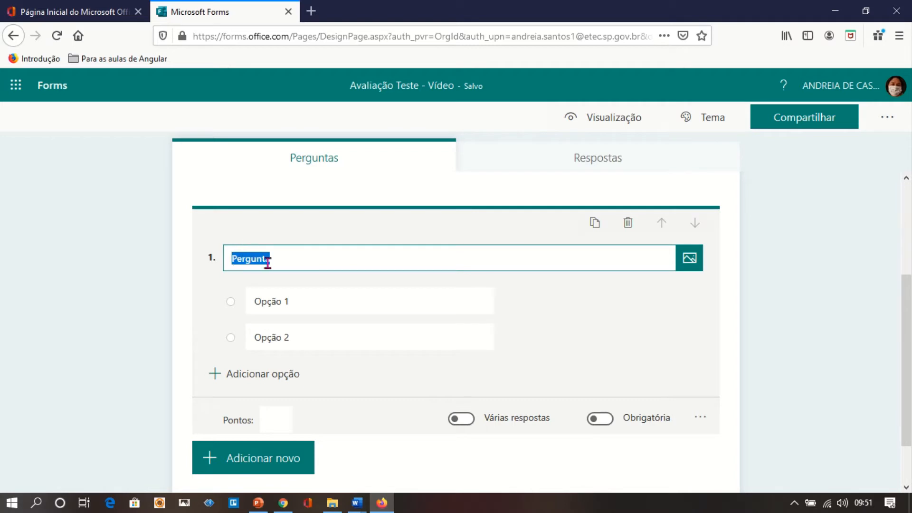
left_click(414, 255)
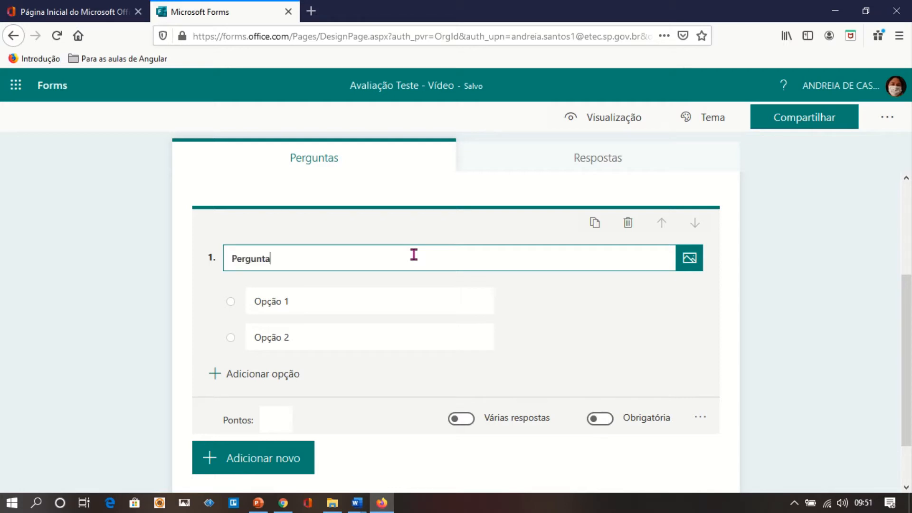
type("1")
Add a third answer option to Pergunta 1, leaving the default option texts
left_click(312, 301)
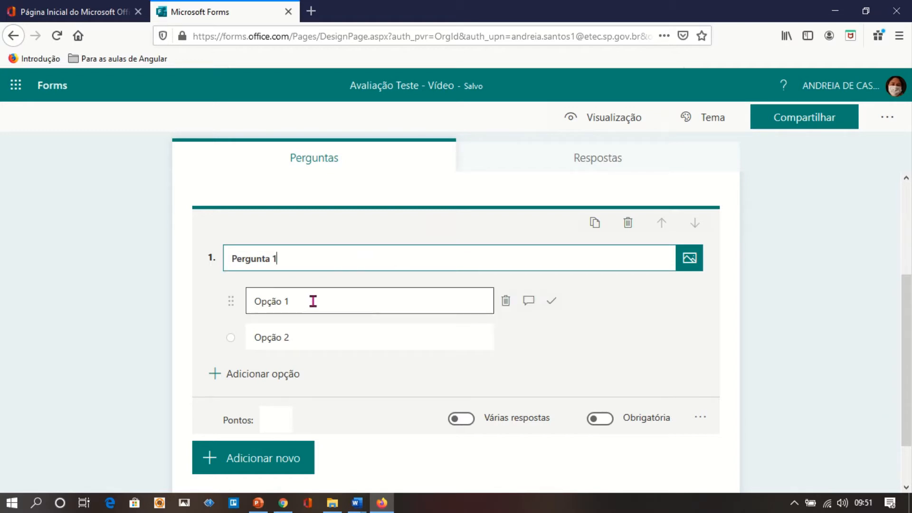
left_click(323, 340)
left_click(337, 301)
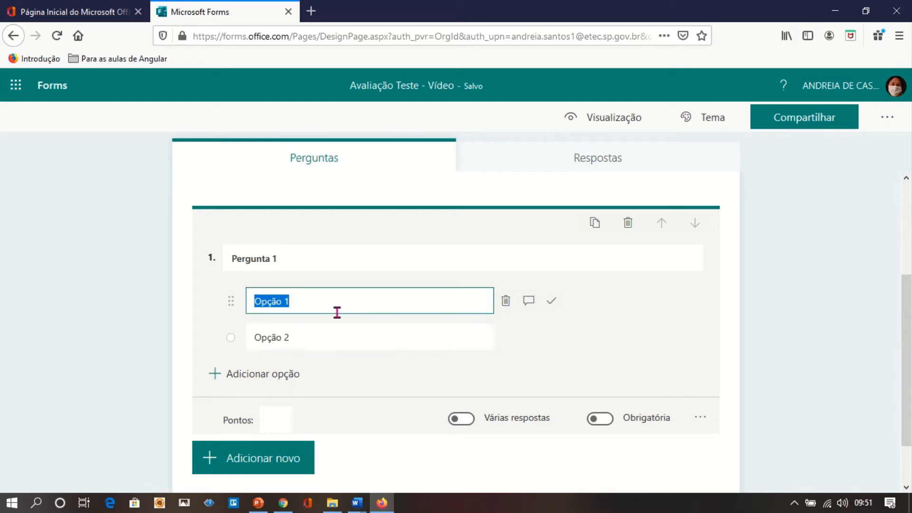
left_click(339, 340)
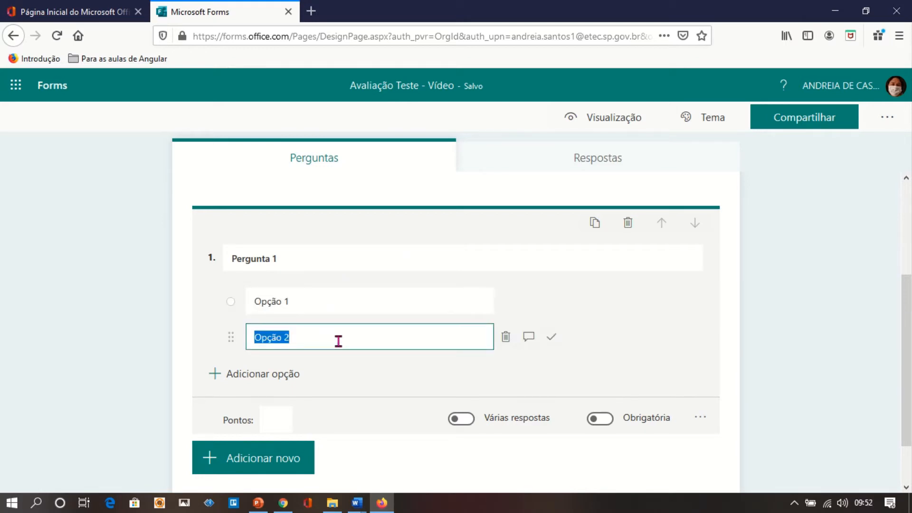
left_click(271, 383)
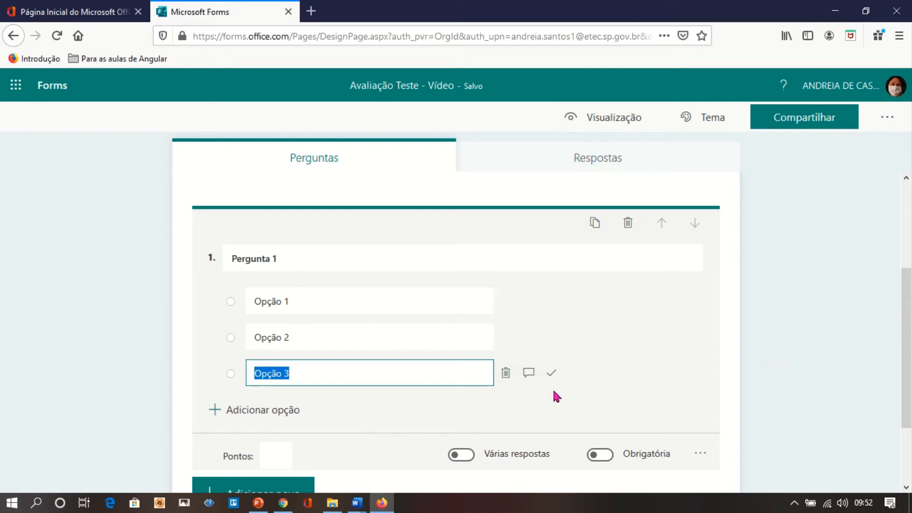
Mark Opção 1 as the correct answer and give it the feedback message "Parabéns!"
left_click(555, 306)
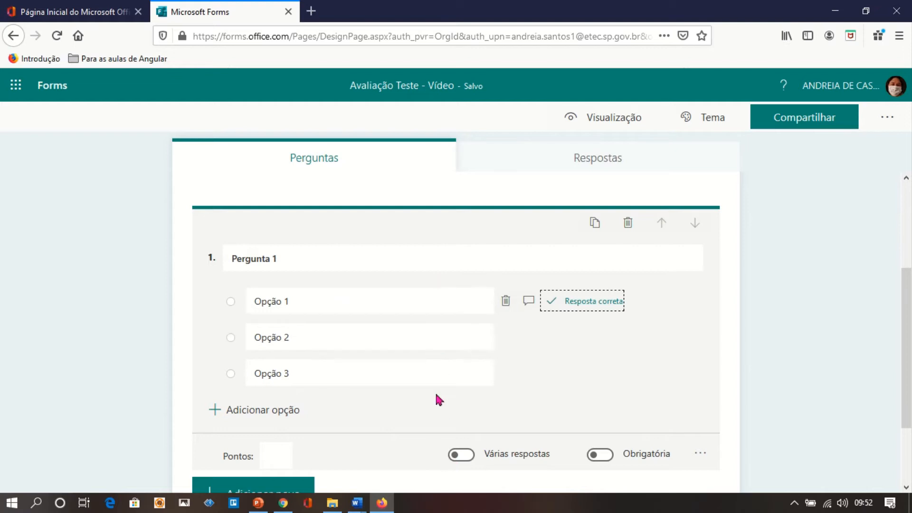
left_click(530, 306)
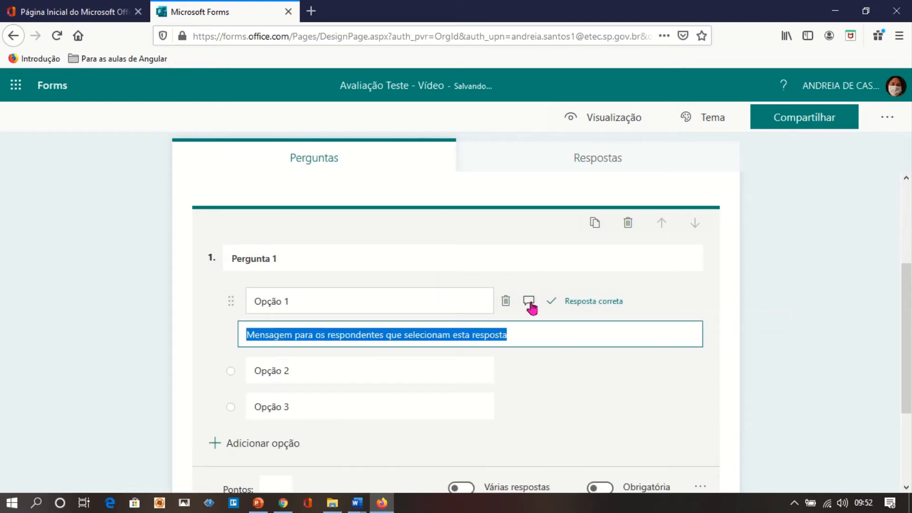
type("Parabéns!")
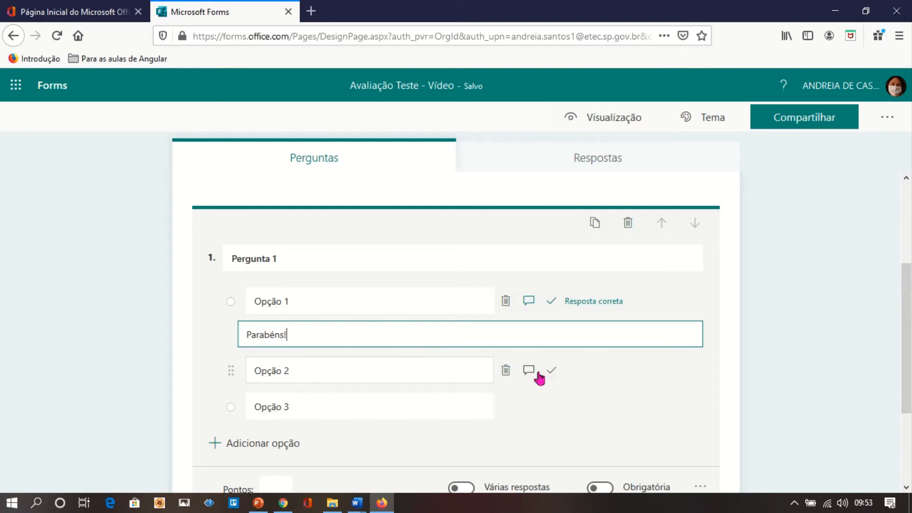
Add the feedback message "Revise o material" to Opção 2
left_click(537, 375)
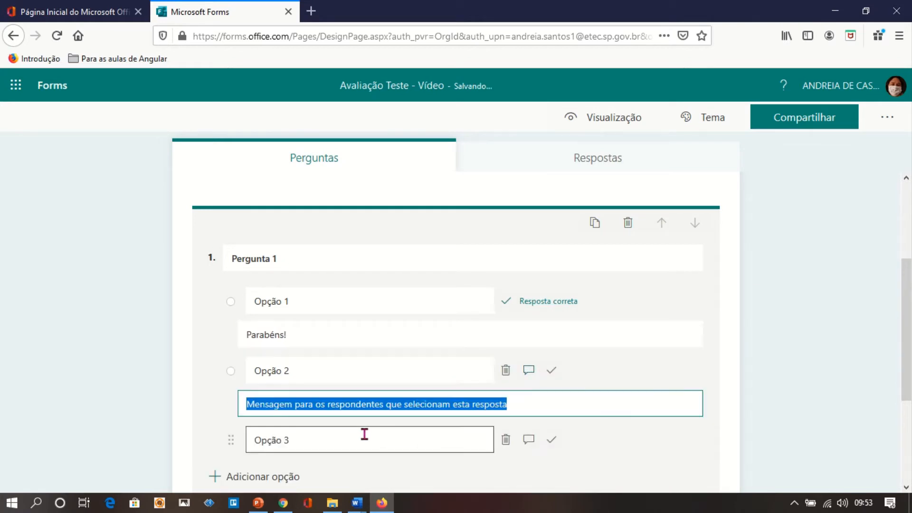
type("Revise ")
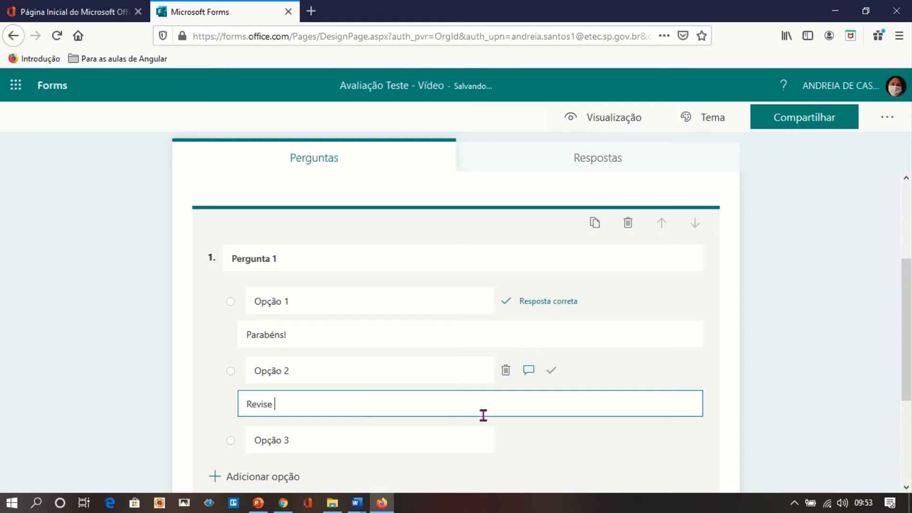
type("o material")
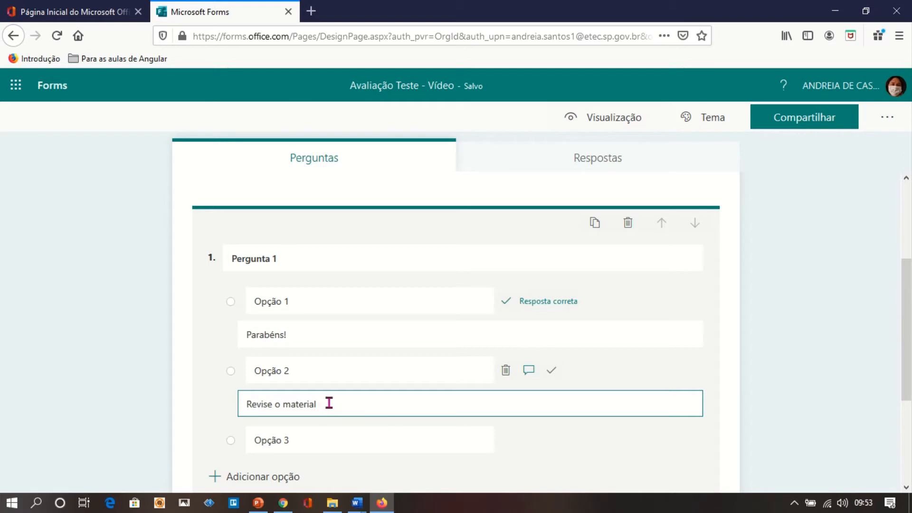
Copy the feedback message "Revise o material" from Opção 2 into a new feedback message for Opção 3
left_click_drag(329, 403, 232, 407)
key("ctrl+c")
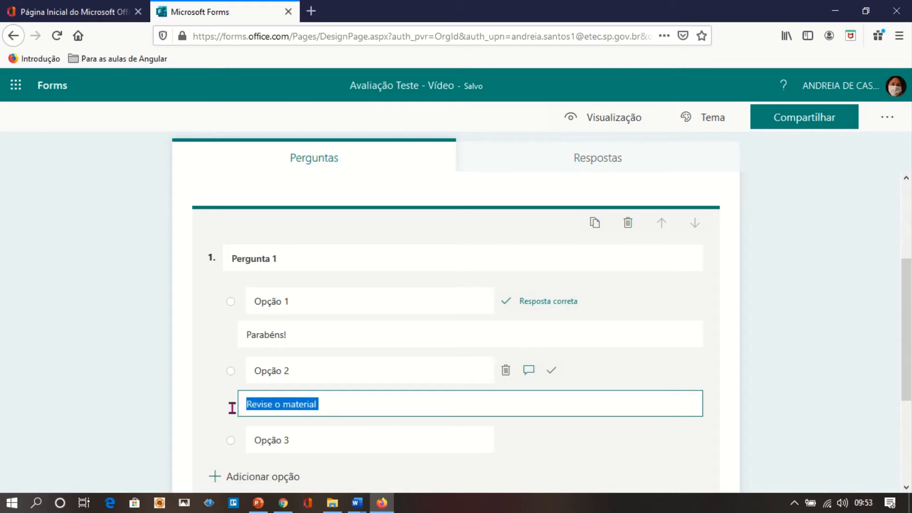
mouse_move(416, 441)
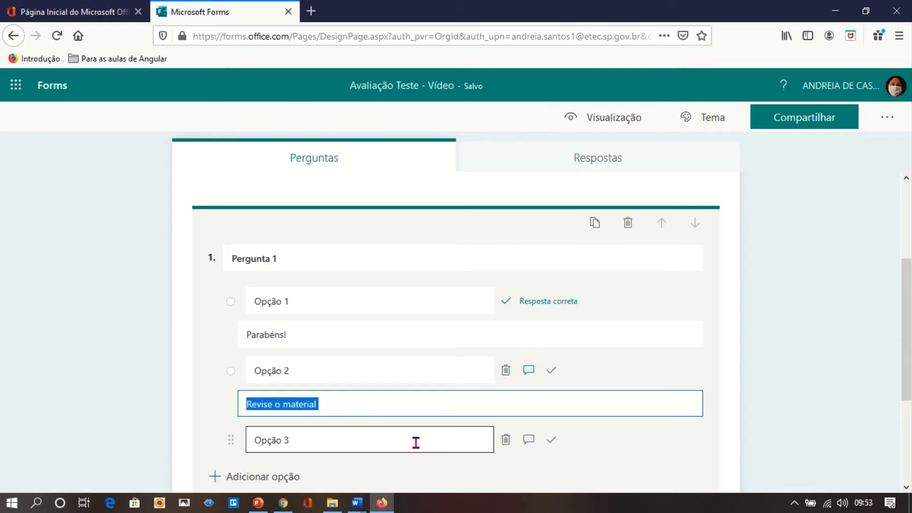
left_click(528, 443)
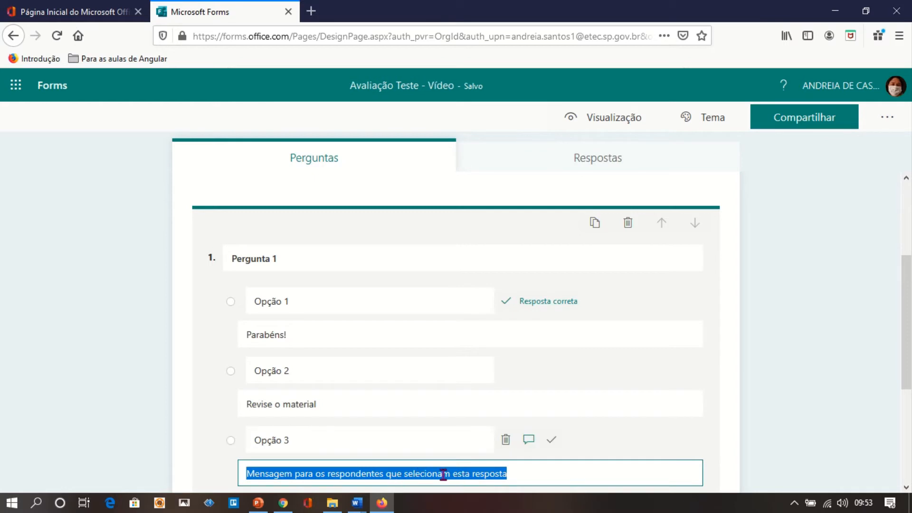
key("ctrl+v")
left_click(668, 442)
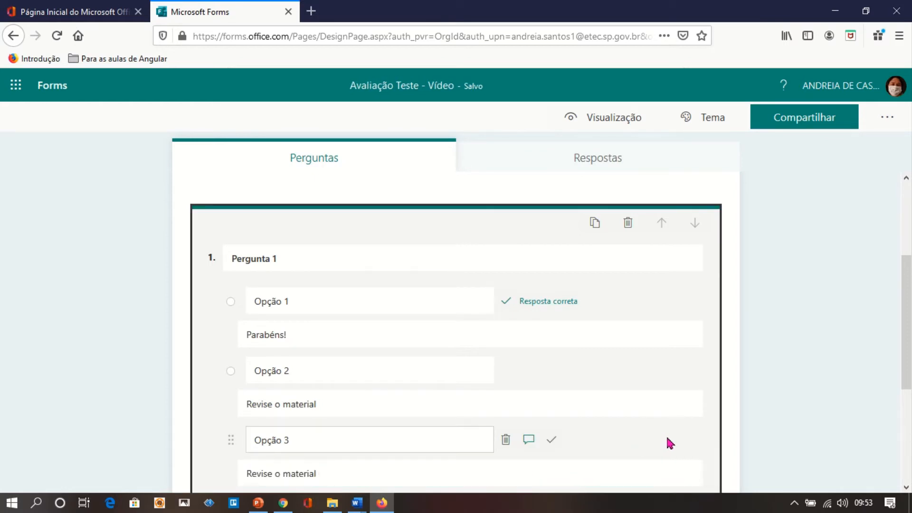
left_click(488, 471)
key("ctrl+a")
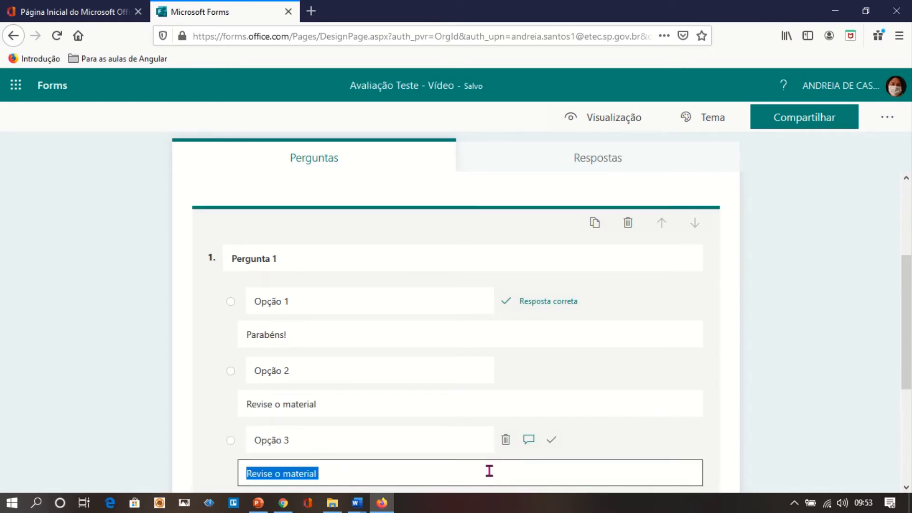
scroll(489, 472, "down", 1)
left_click(491, 477)
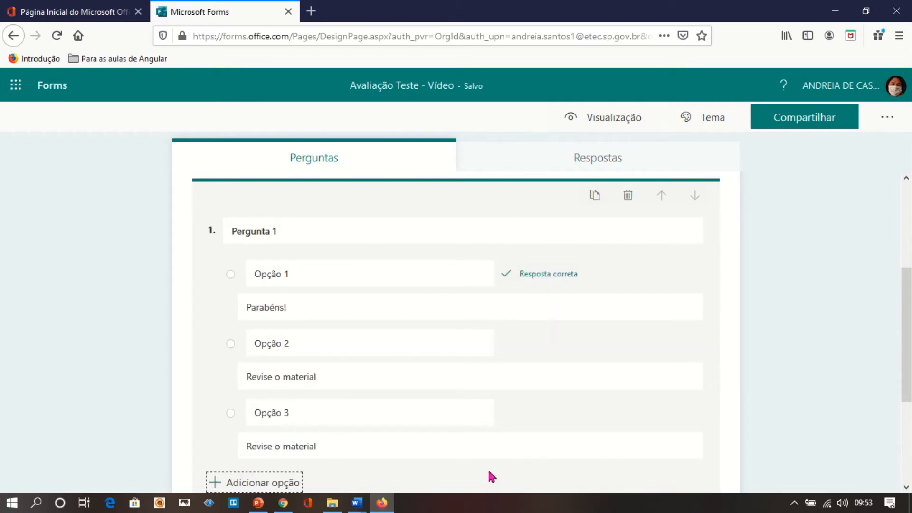
Set Pergunta 1 to 5 points and make it required (Obrigatória)
key("Tab")
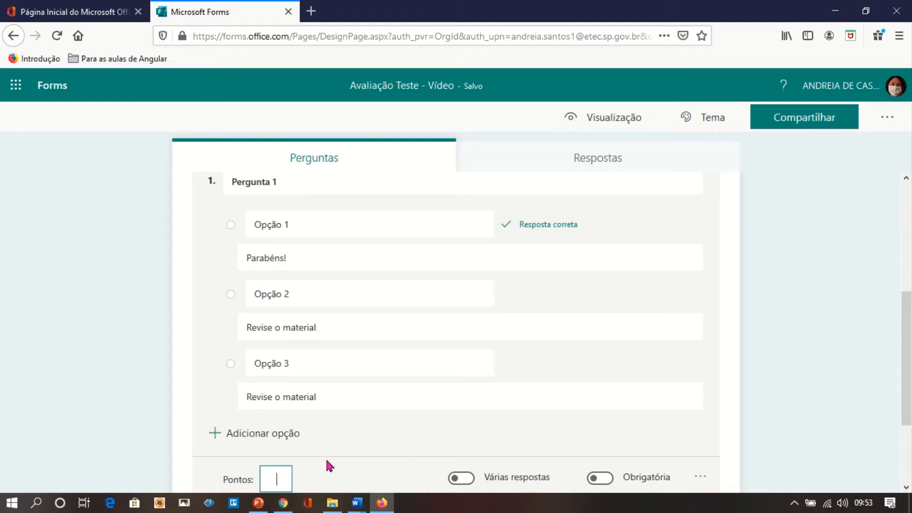
type("5")
left_click(601, 479)
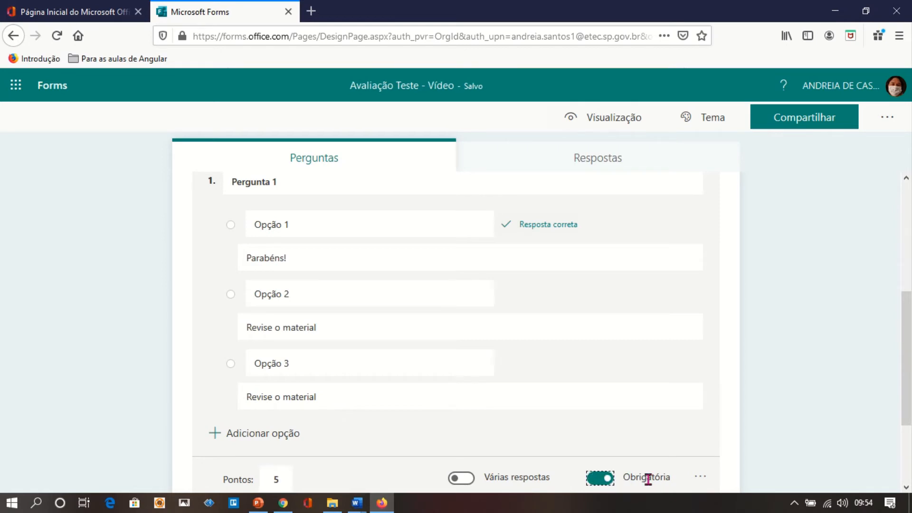
Duplicate Pergunta 1 together with its options, feedback messages and points
left_click(460, 395)
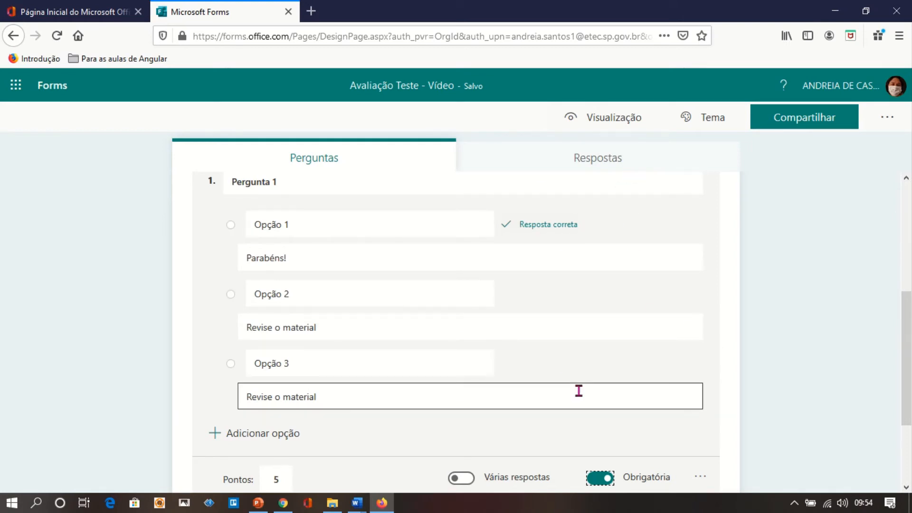
left_click(512, 402)
left_click(513, 402)
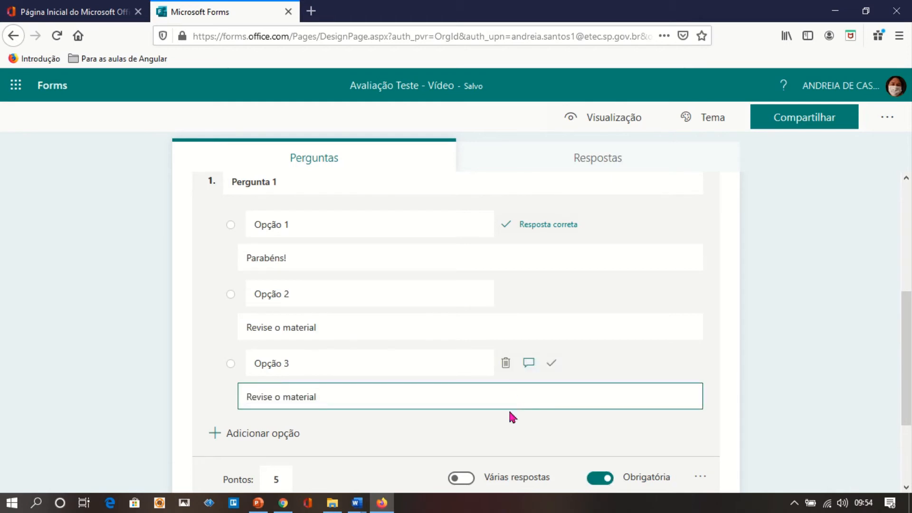
key("Tab")
key("Tab")
key("Tab")
key("Tab")
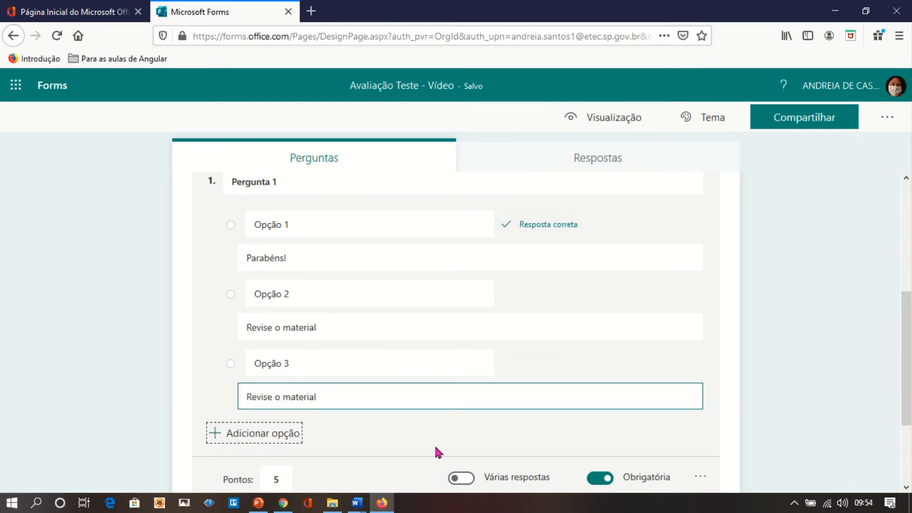
key("Tab")
key("Tab")
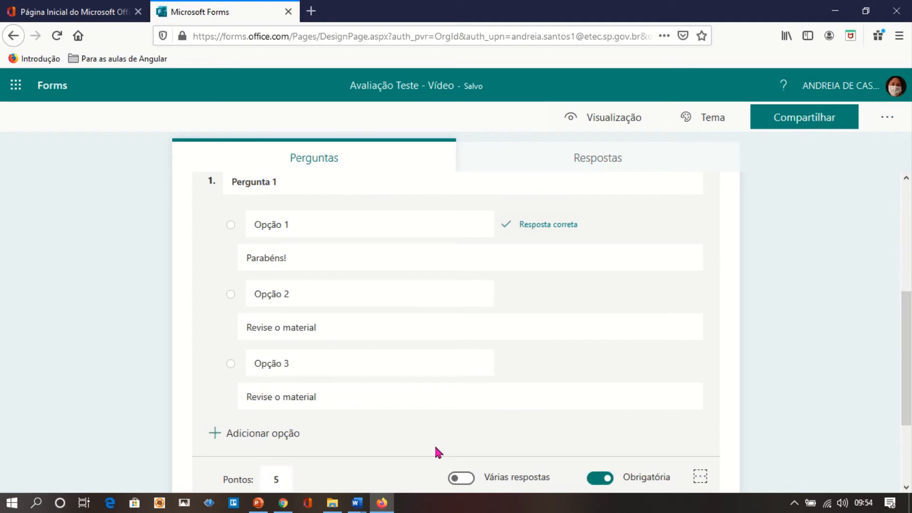
key("Tab")
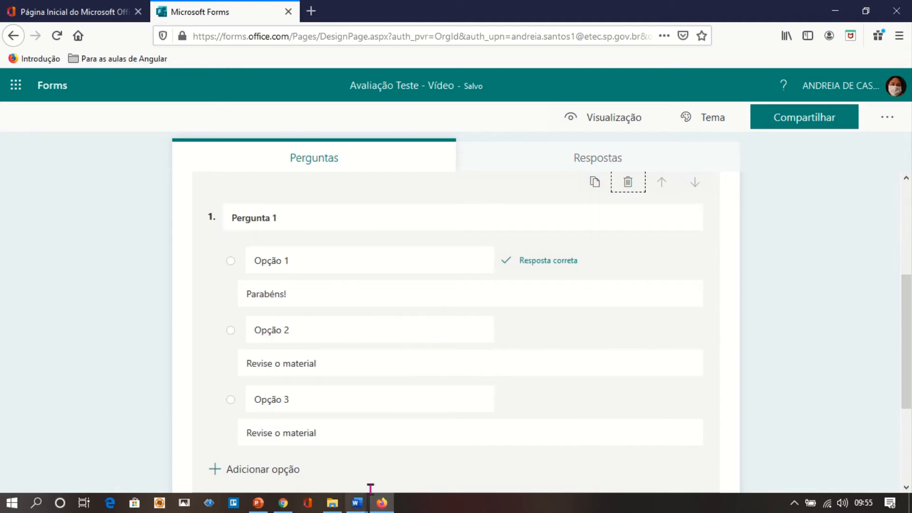
left_click(595, 187)
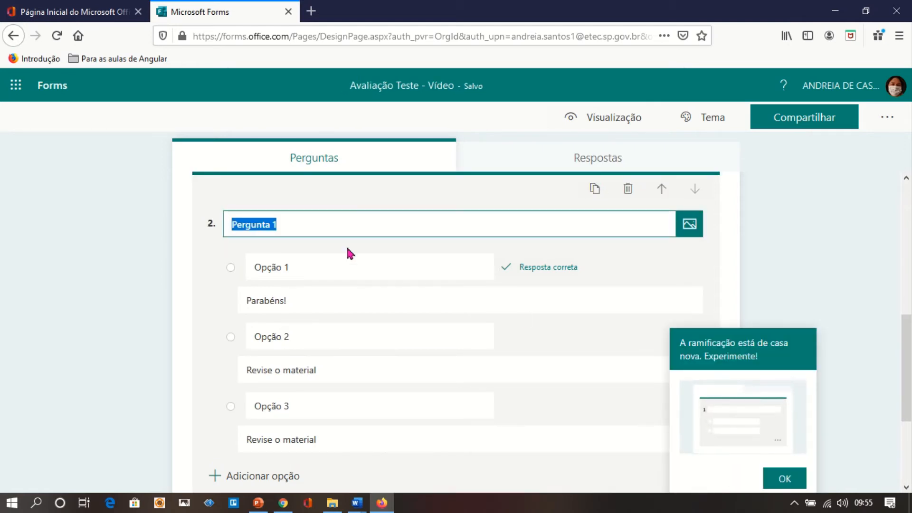
Retitle the duplicated question as "Pergunta 2"
left_click(342, 227)
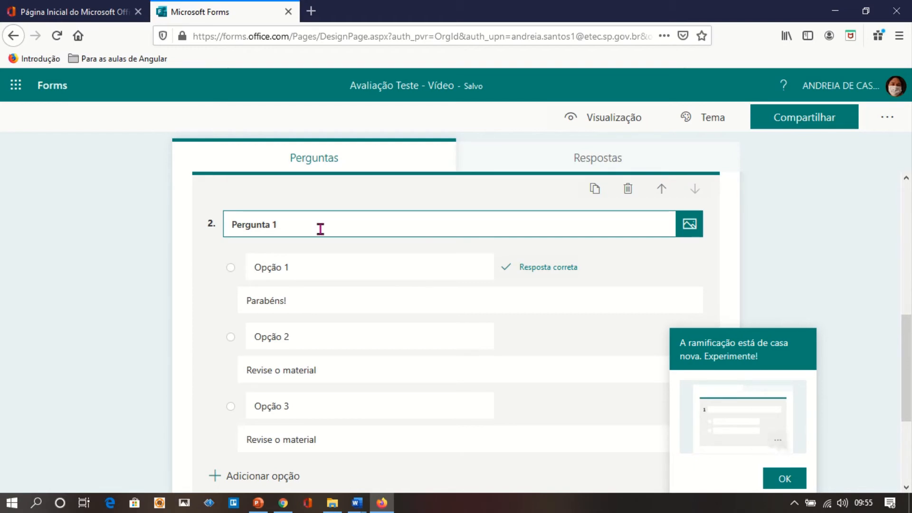
key("BackSpace")
type("2")
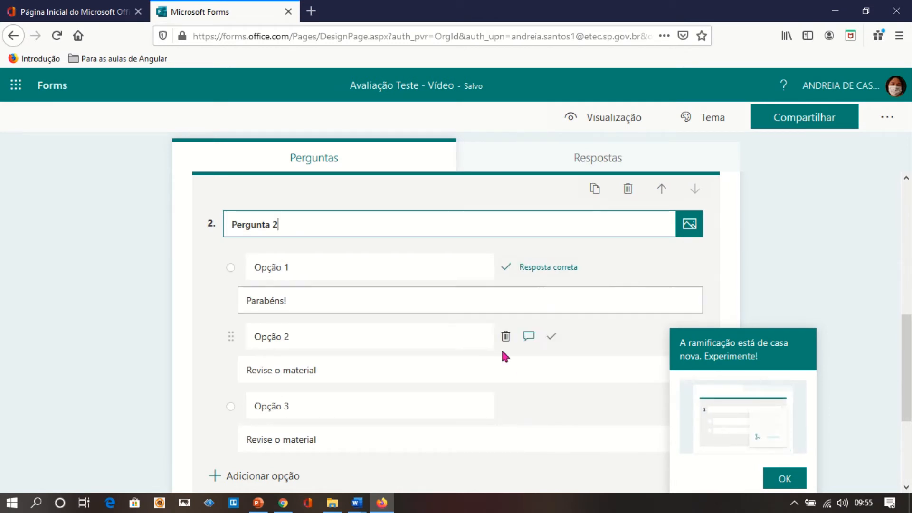
Mark Opção 2 as the correct answer of Pergunta 2 and clear that option's feedback message
left_click(550, 343)
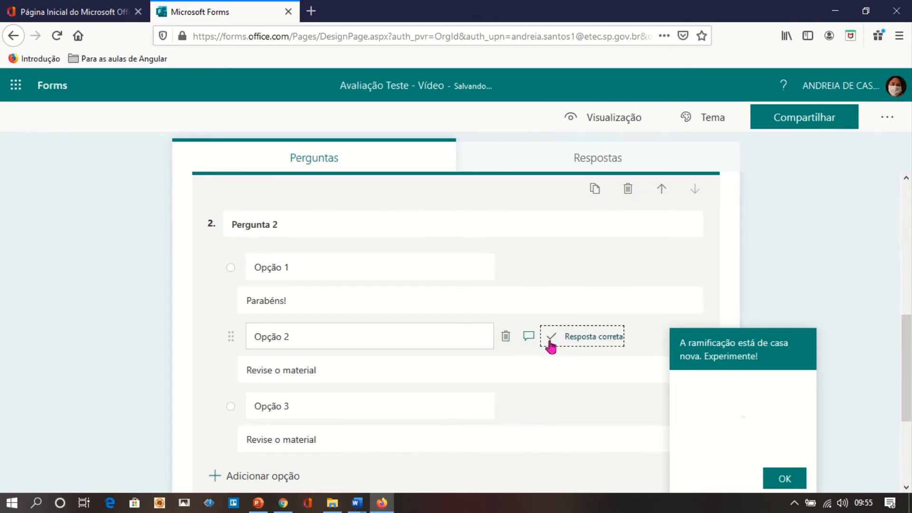
left_click(342, 371)
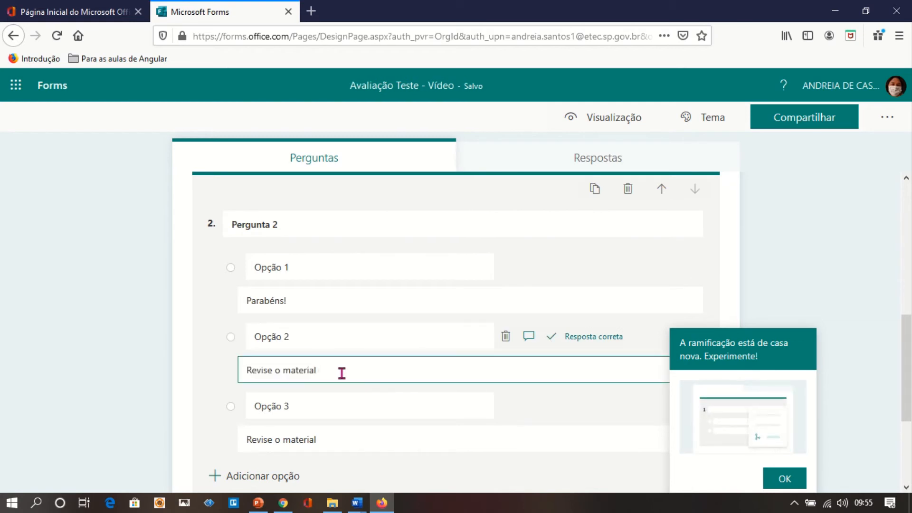
key("BackSpace")
key("BackSpace")
key("BackSpace")
key("BackSpace")
key("BackSpace")
key("BackSpace")
key("BackSpace")
key("BackSpace")
key("BackSpace")
key("BackSpace")
key("BackSpace")
key("BackSpace")
key("BackSpace")
key("BackSpace")
key("BackSpace")
key("BackSpace")
key("BackSpace")
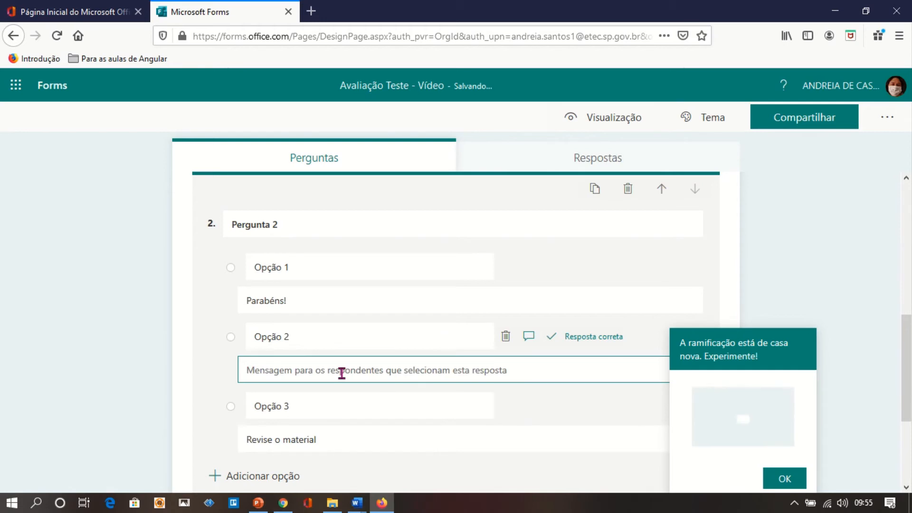
type("pARABÉNS")
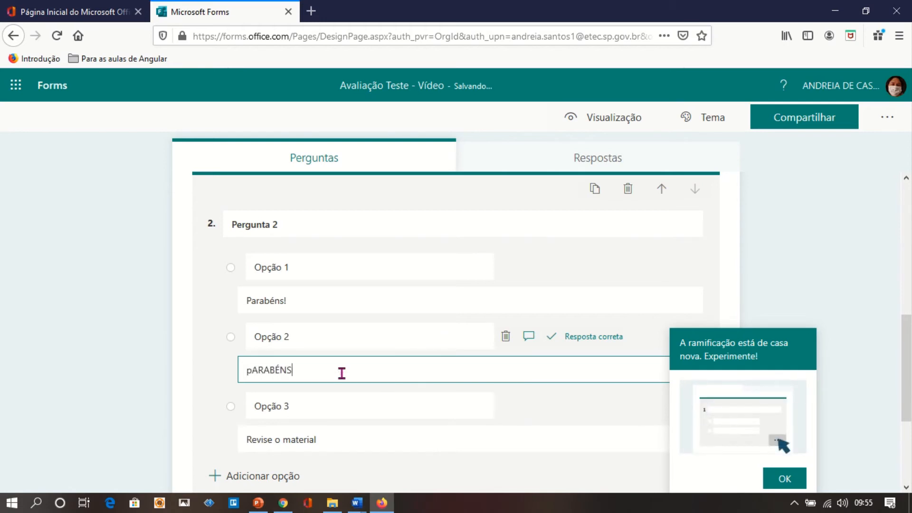
key("BackSpace")
key("BackSpace")
key("BackSpace")
key("BackSpace")
key("BackSpace")
key("BackSpace")
key("BackSpace")
key("BackSpace")
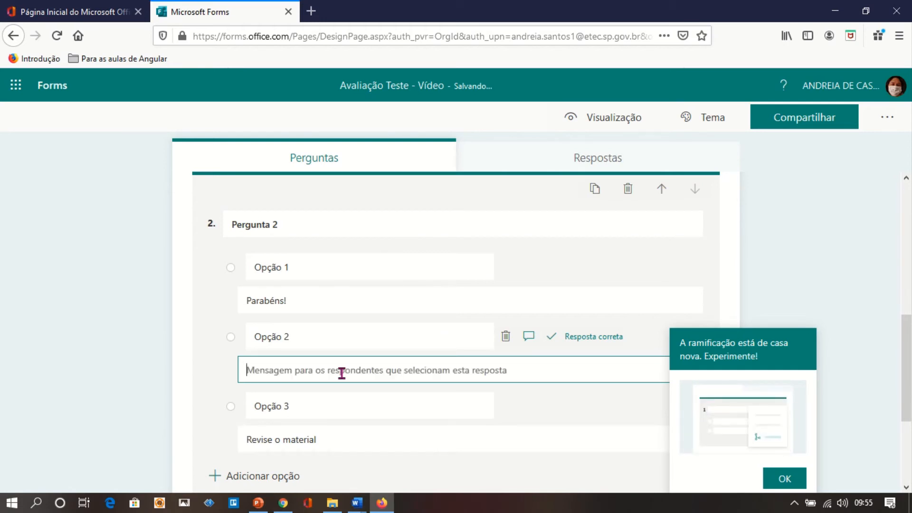
Enter "Parabéns!" as the feedback message for Opção 2 of Pergunta 2
type("parabéns")
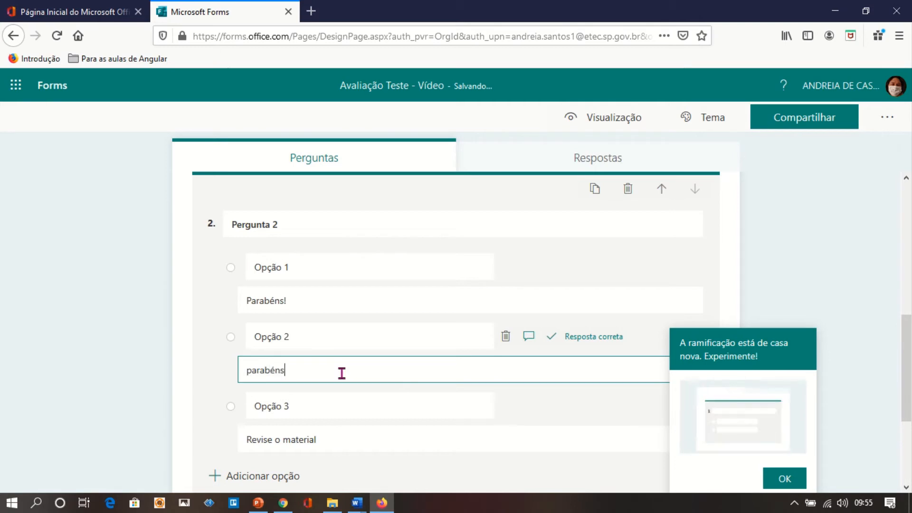
type("!")
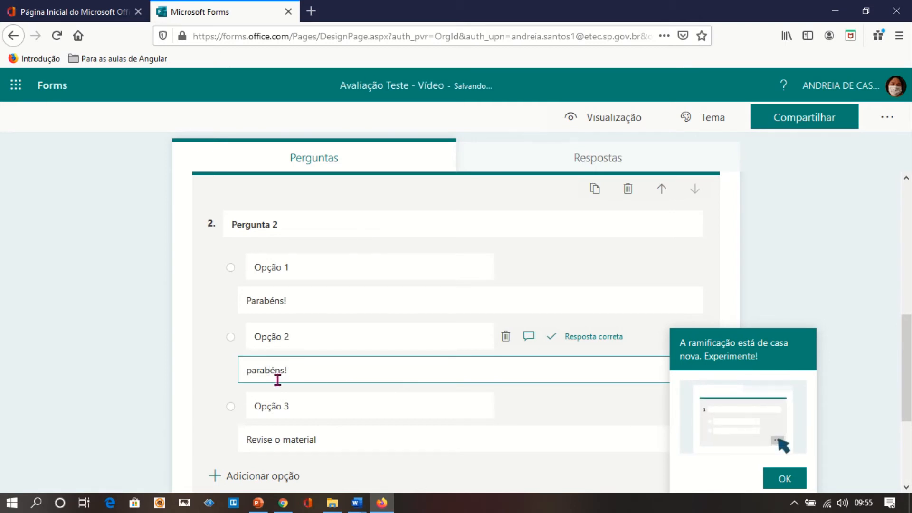
left_click(253, 375)
key("BackSpace")
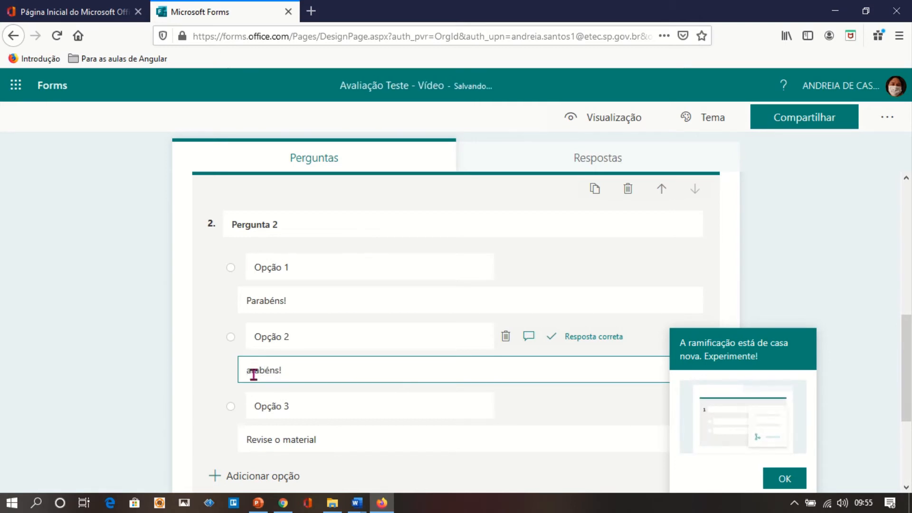
type("P")
Replace Opção 1's feedback message in Pergunta 2 with "Revise o material" copied from Opção 3, and dismiss the branching notice
left_click(329, 446)
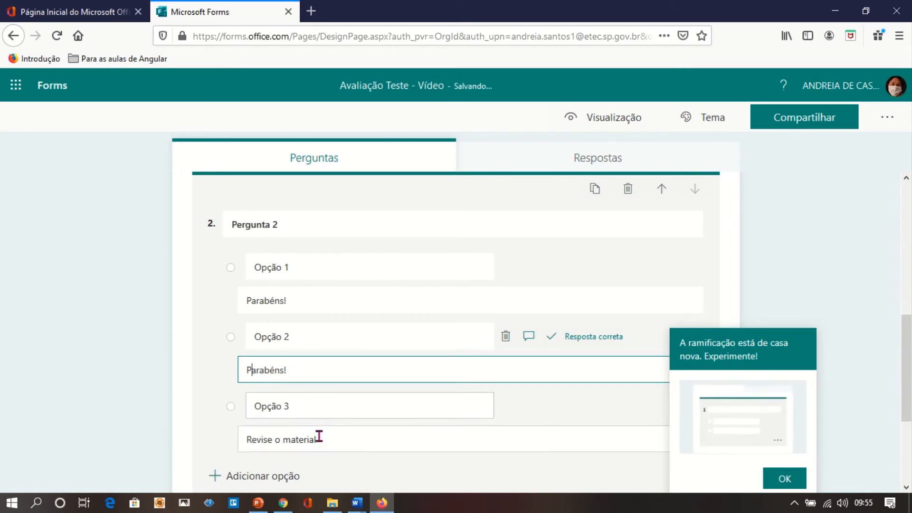
left_click(329, 445)
left_click_drag(328, 445, 229, 444)
left_click(286, 301)
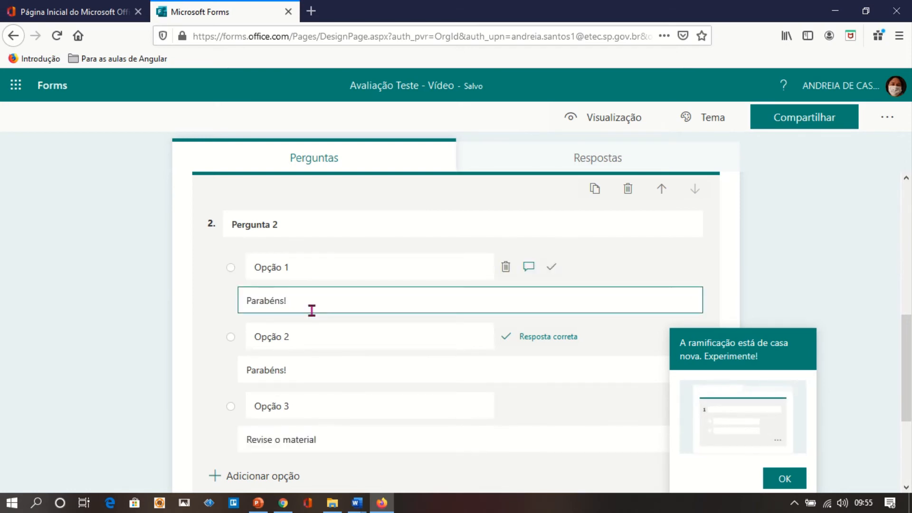
key("BackSpace")
key("BackSpace")
key("BackSpace")
key("BackSpace")
key("BackSpace")
key("BackSpace")
key("BackSpace")
key("BackSpace")
key("BackSpace")
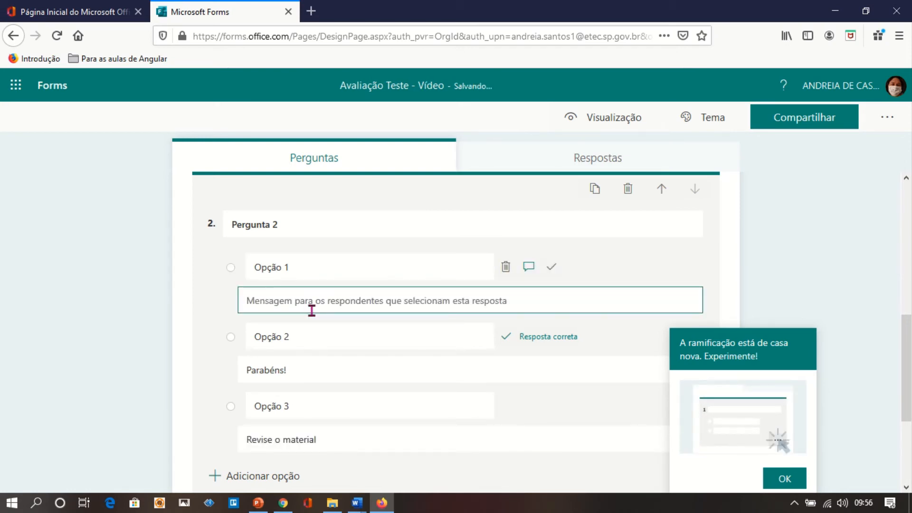
key("ctrl+v")
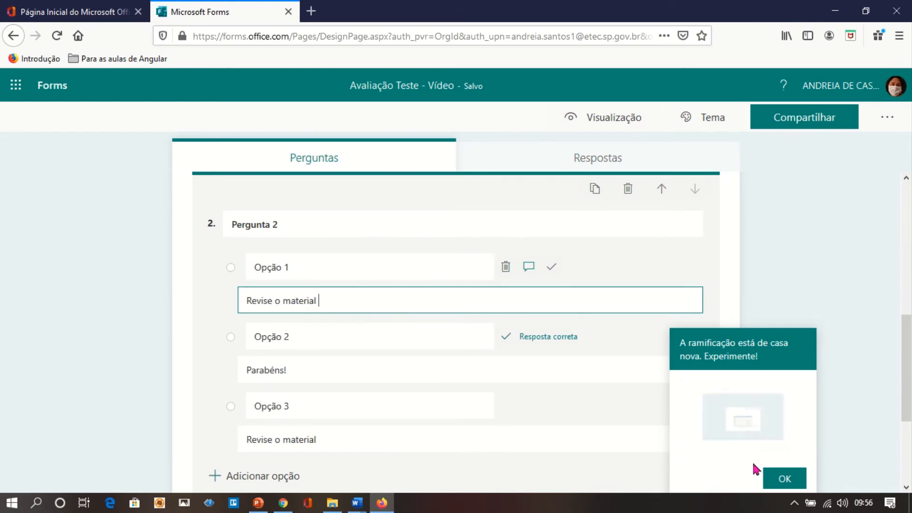
left_click(785, 478)
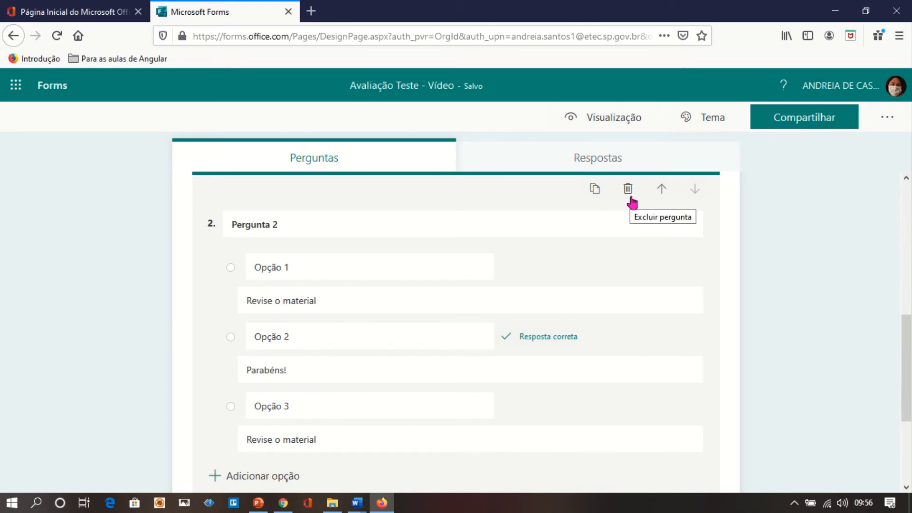
Move Pergunta 2 above Pergunta 1 in the question order and close its editor
left_click(663, 189)
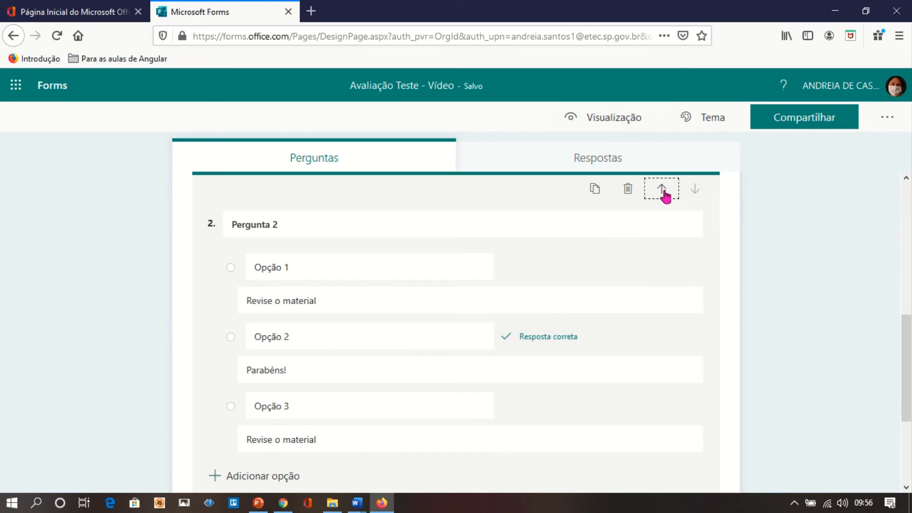
left_click(698, 196)
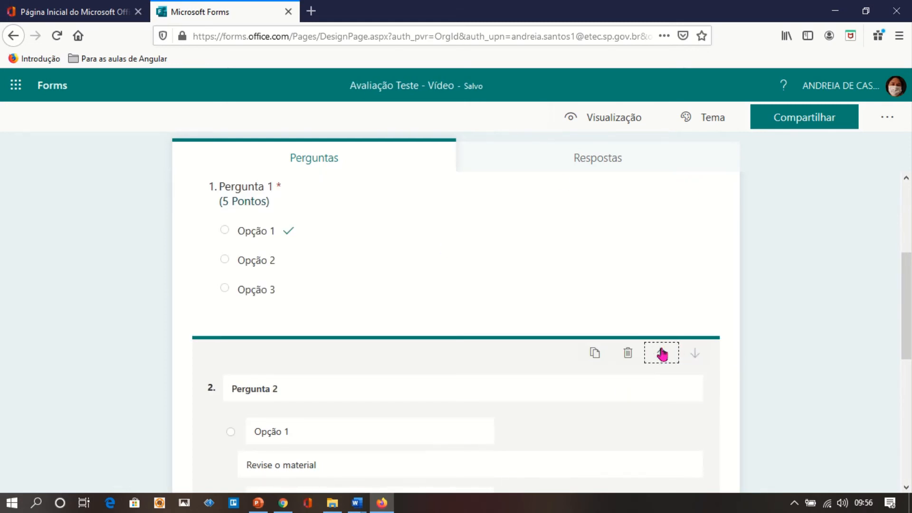
left_click(661, 352)
left_click(272, 223)
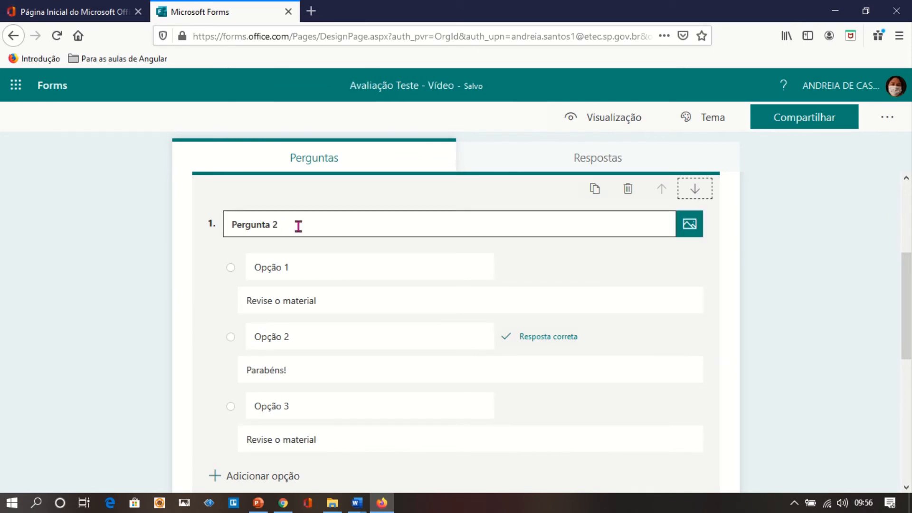
triple_click(283, 226)
left_click(283, 226)
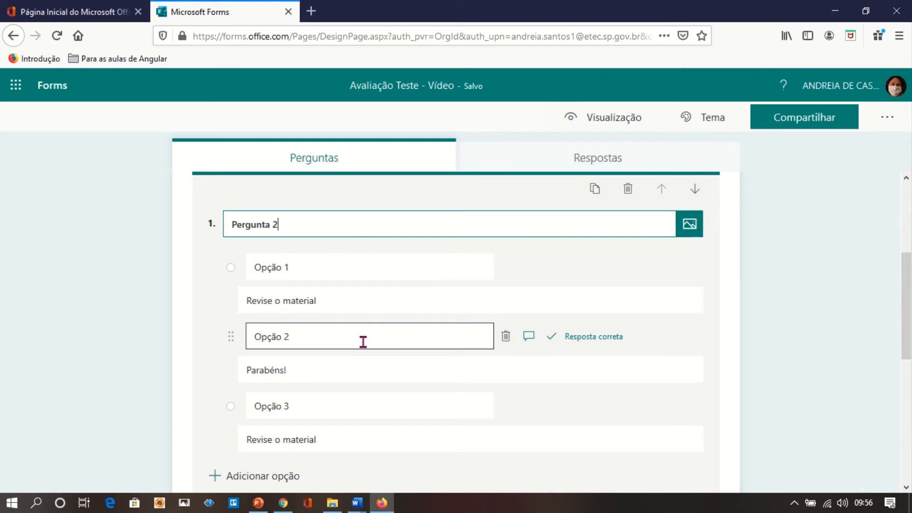
key("Tab")
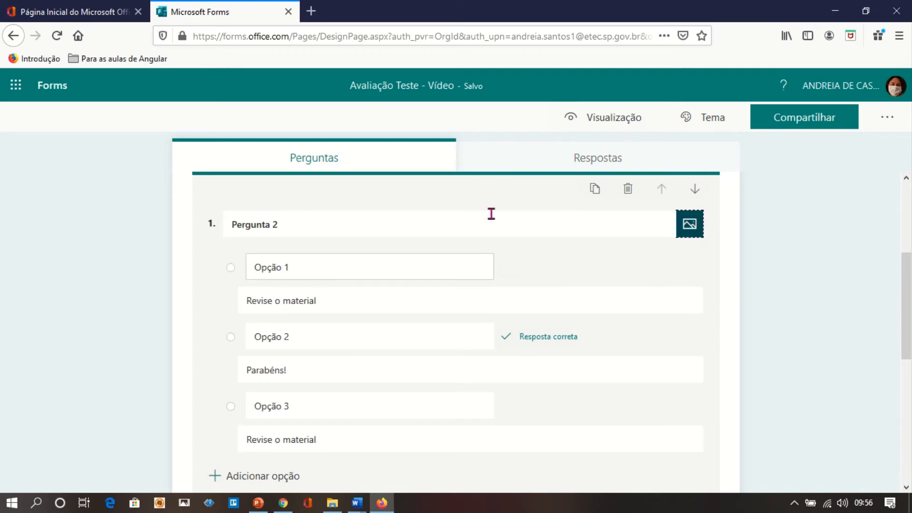
left_click(521, 162)
left_click(390, 168)
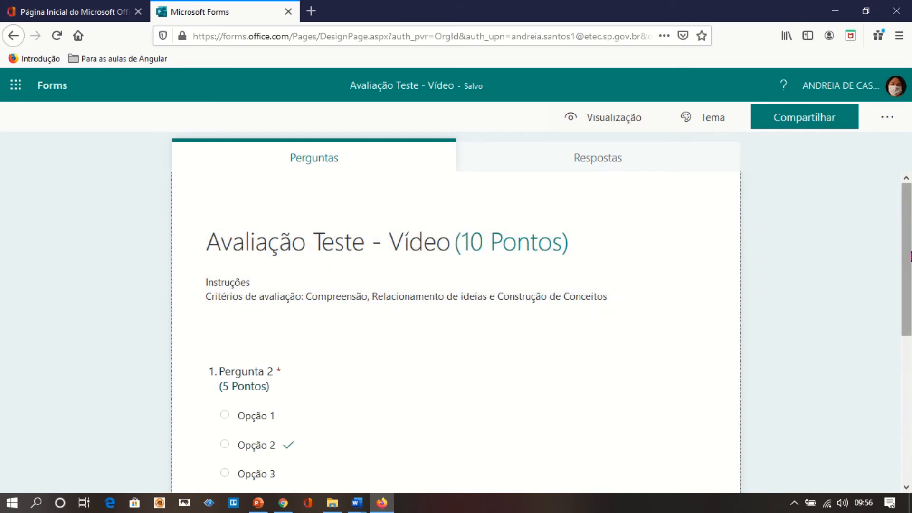
Review the quiz from the title and instructions to the last question, checking the question order, points and correct answers
mouse_move(910, 256)
left_mouse_down()
mouse_move(910, 418)
mouse_move(910, 327)
left_mouse_up()
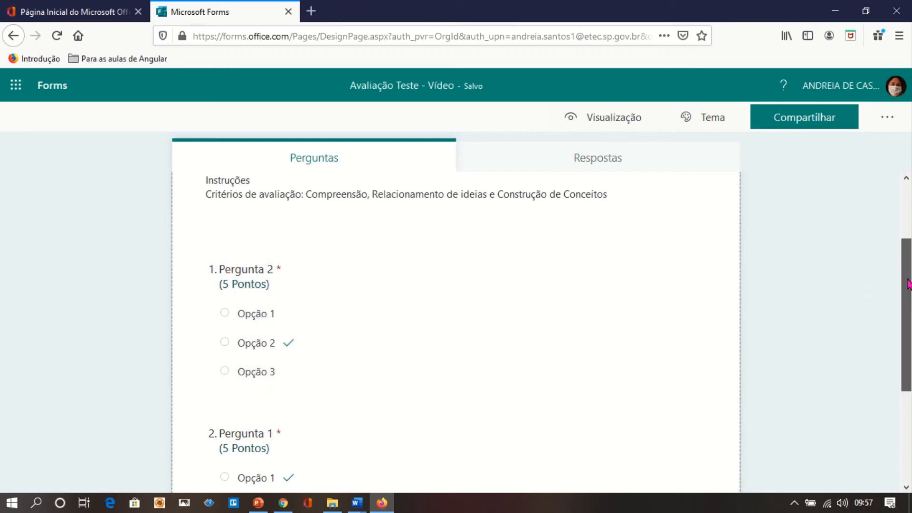
scroll(909, 284, "down", 3)
scroll(908, 284, "up", 3)
left_click_drag(909, 285, 910, 209)
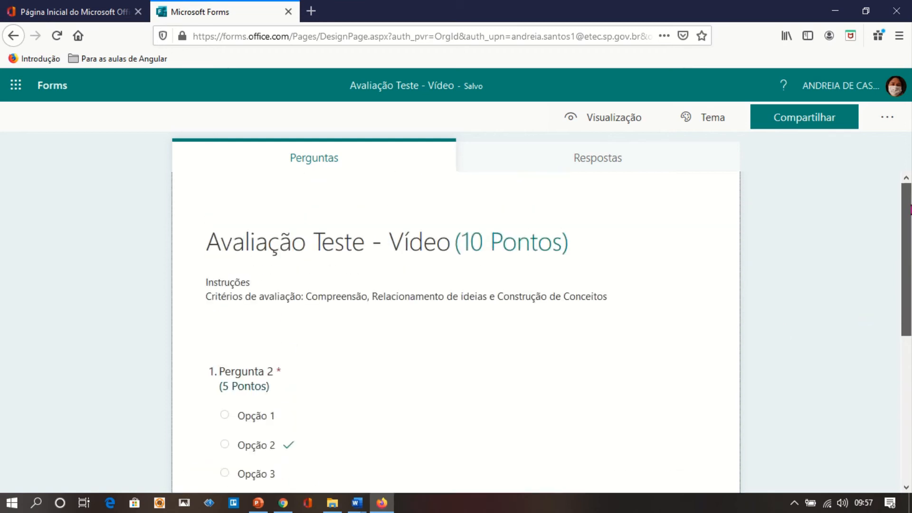
scroll(909, 190, "down", 3)
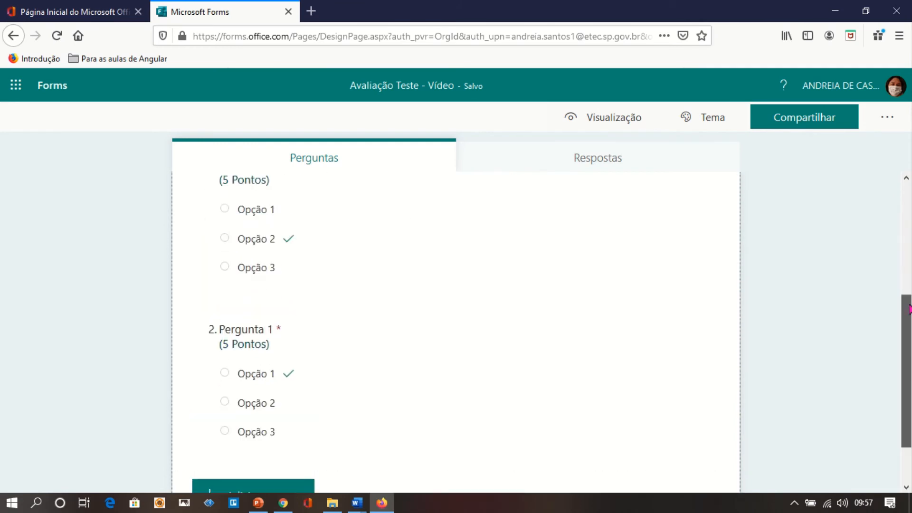
scroll(909, 209, "up", 3)
left_click_drag(908, 214, 910, 406)
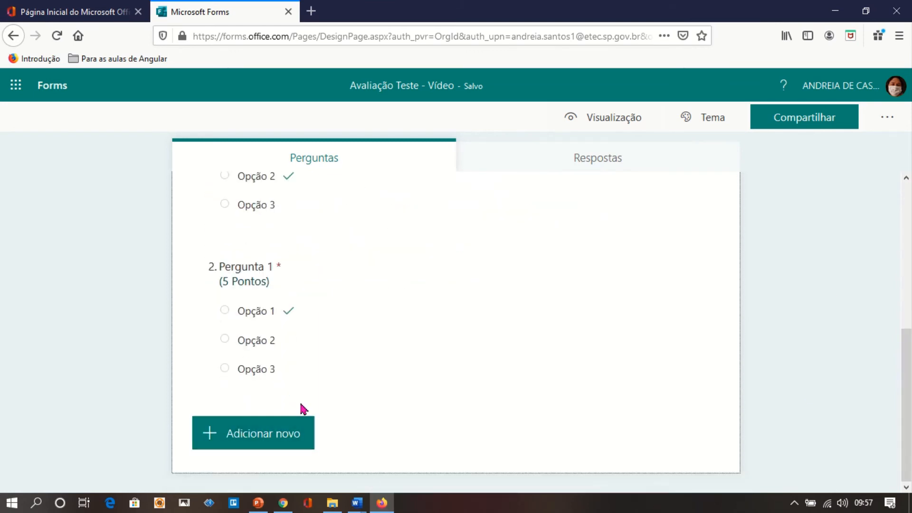
Add a text question titled "Nome:" at the end of the quiz
left_click(288, 443)
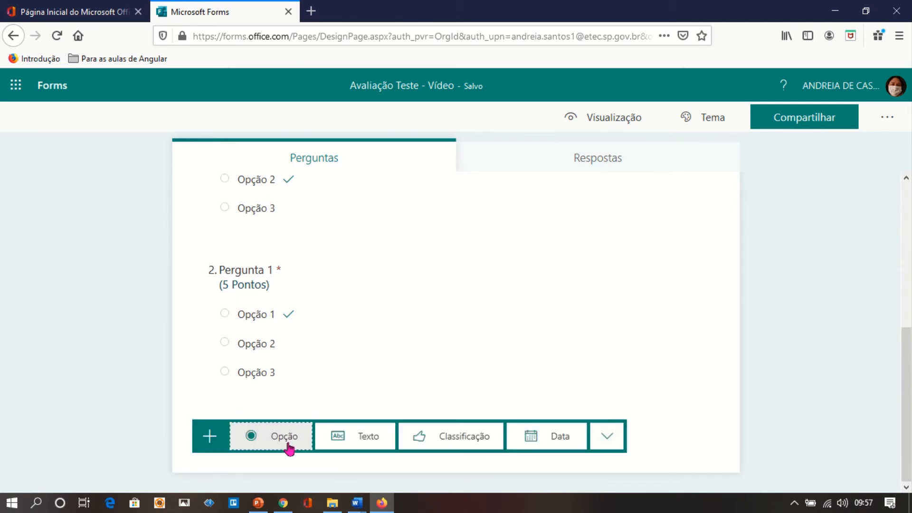
left_click(372, 437)
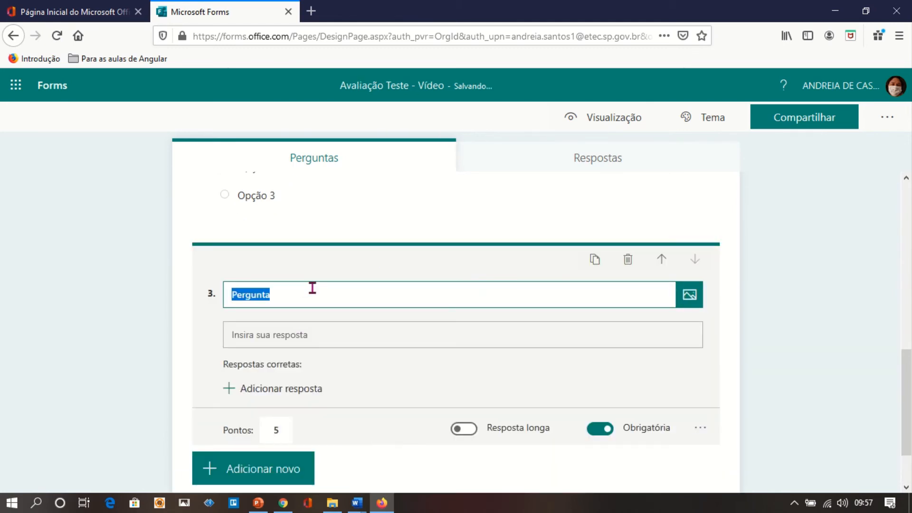
type("Nome:")
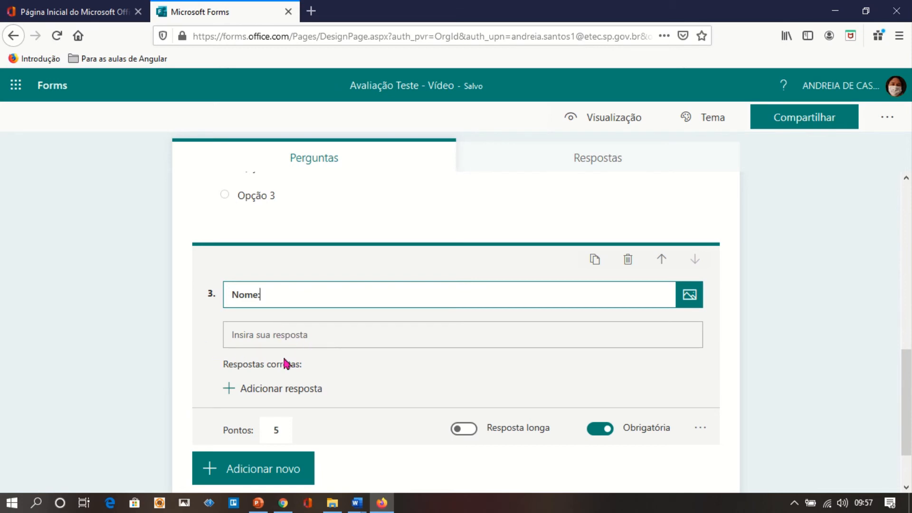
Clear the points value of the "Nome:" question so it carries no score
left_click(283, 427)
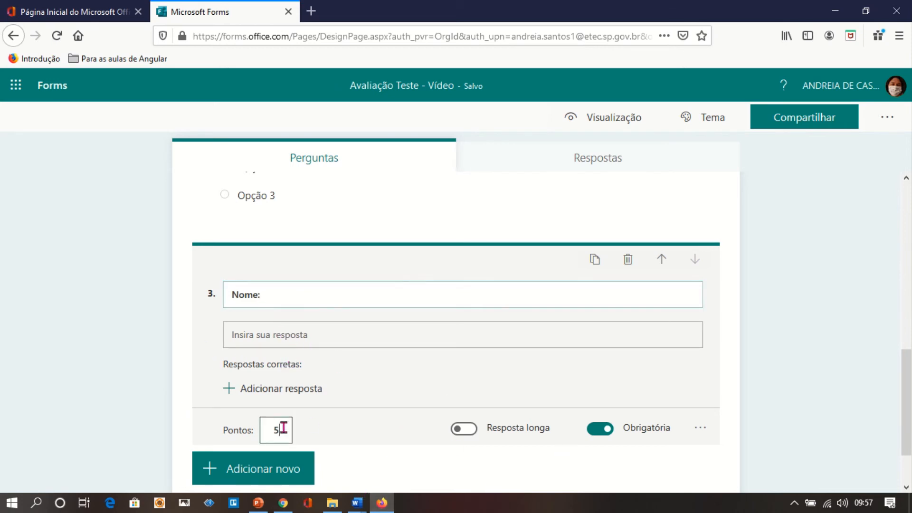
key("BackSpace")
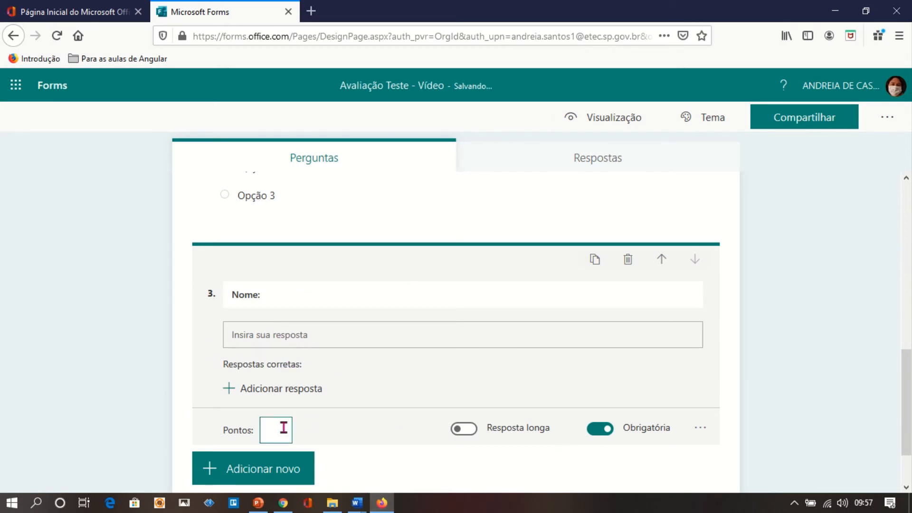
left_click(373, 448)
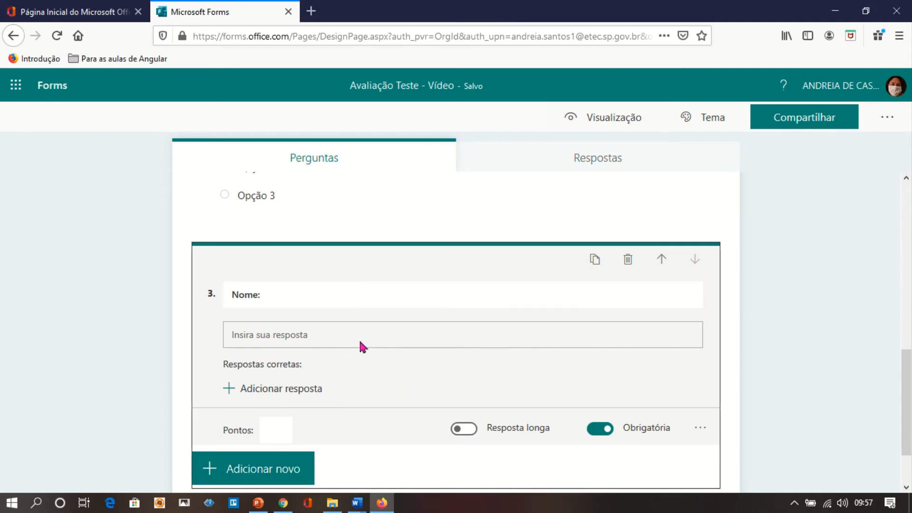
Duplicate the "Nome:" question and title the copy "Curso:"
left_click(595, 259)
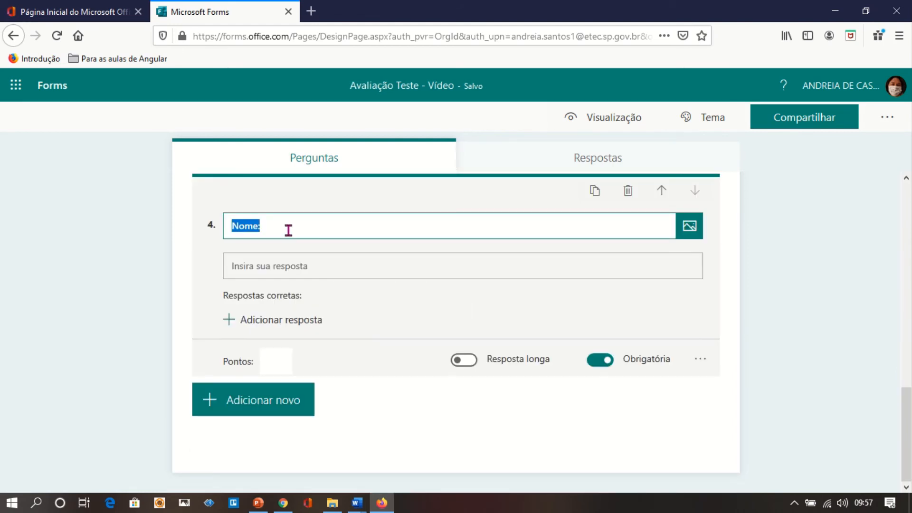
type("Curso:")
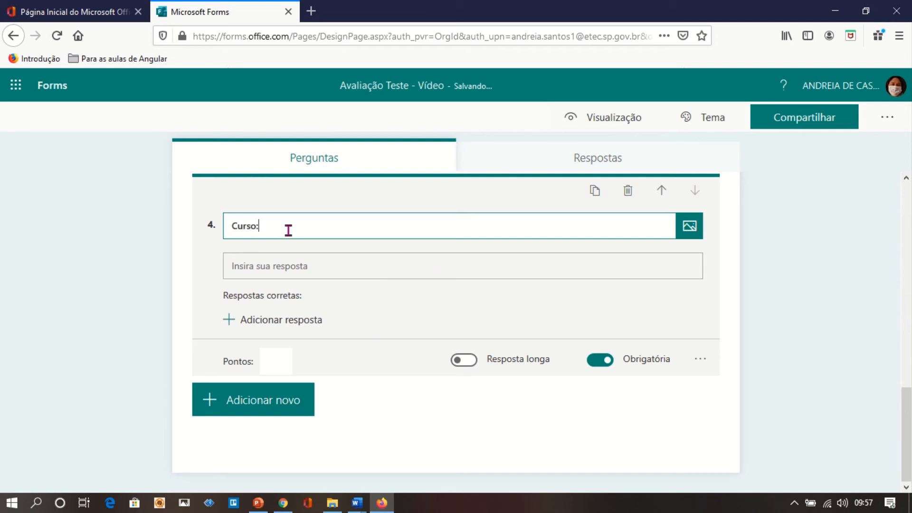
left_click(366, 212)
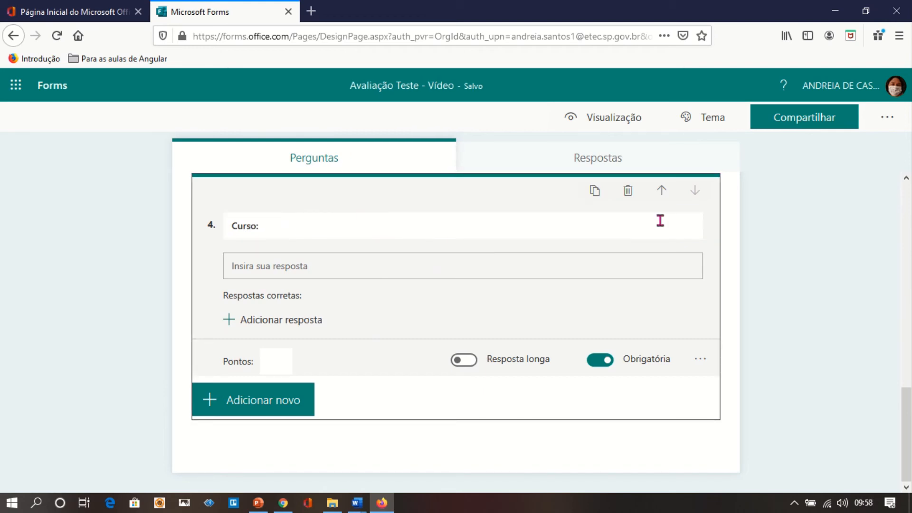
Move the "Curso:" question up to second place, directly above Pergunta 1
left_click(662, 195)
left_click(661, 193)
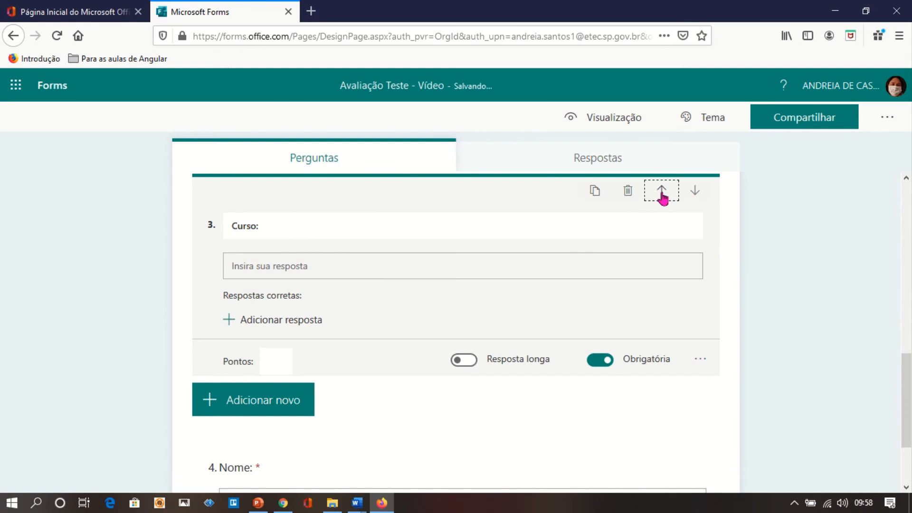
left_click(662, 192)
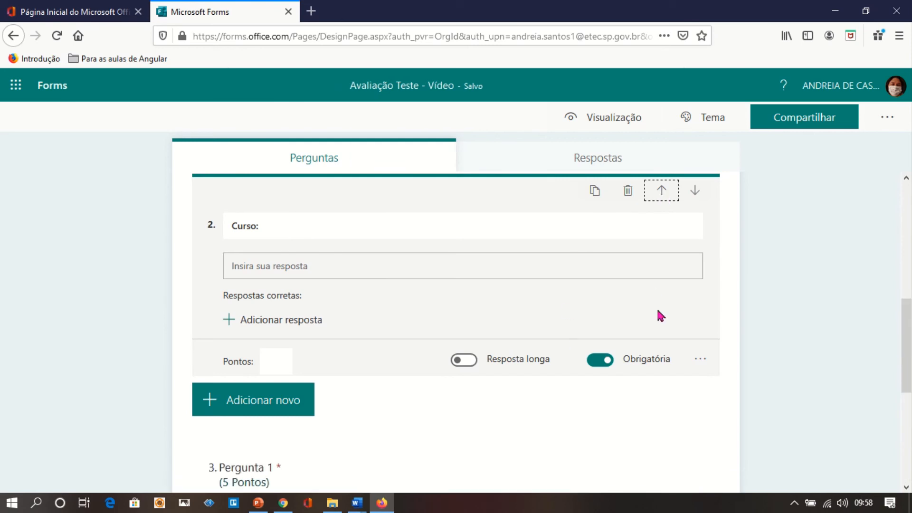
Move the "Nome:" question from the end of the quiz to first place
scroll(855, 418, "down", 5)
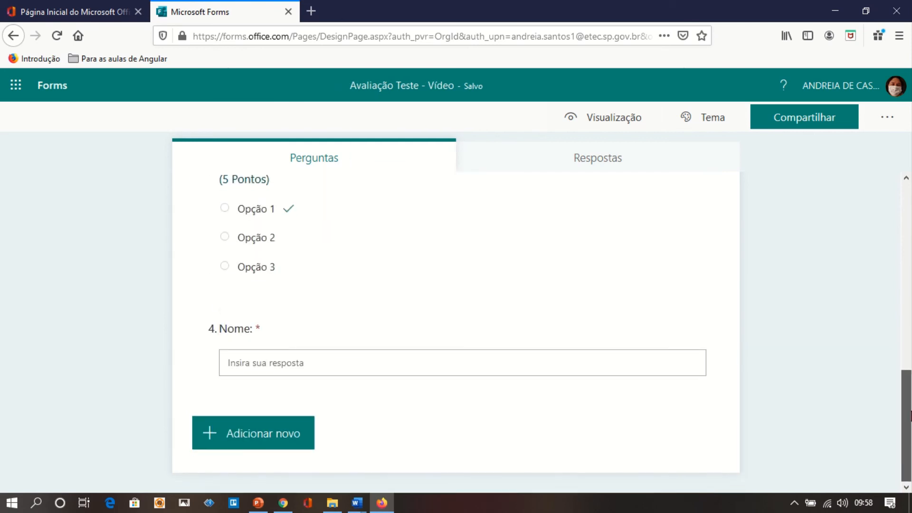
left_click(561, 323)
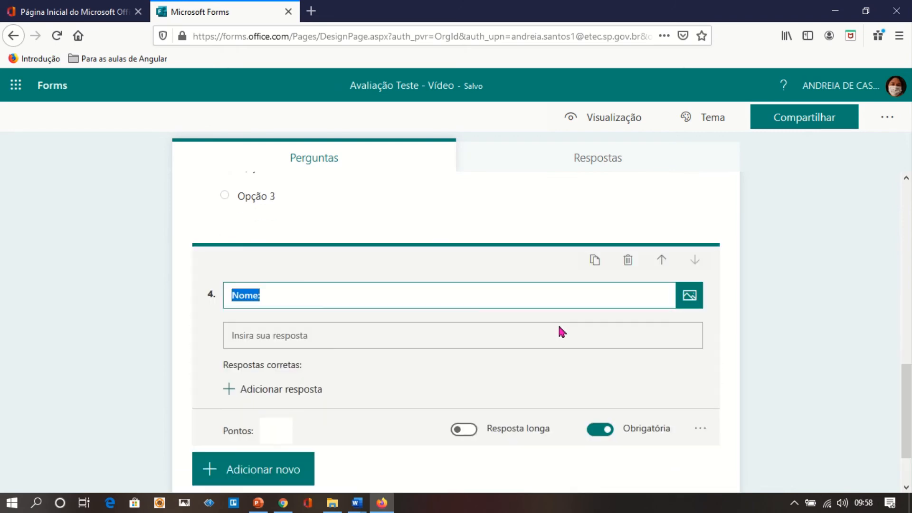
left_click(661, 260)
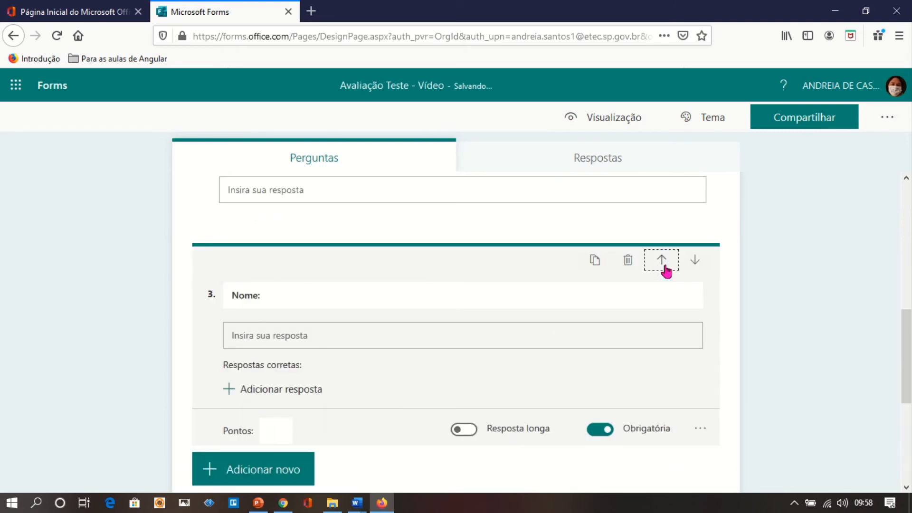
left_click(664, 266)
left_click(664, 266)
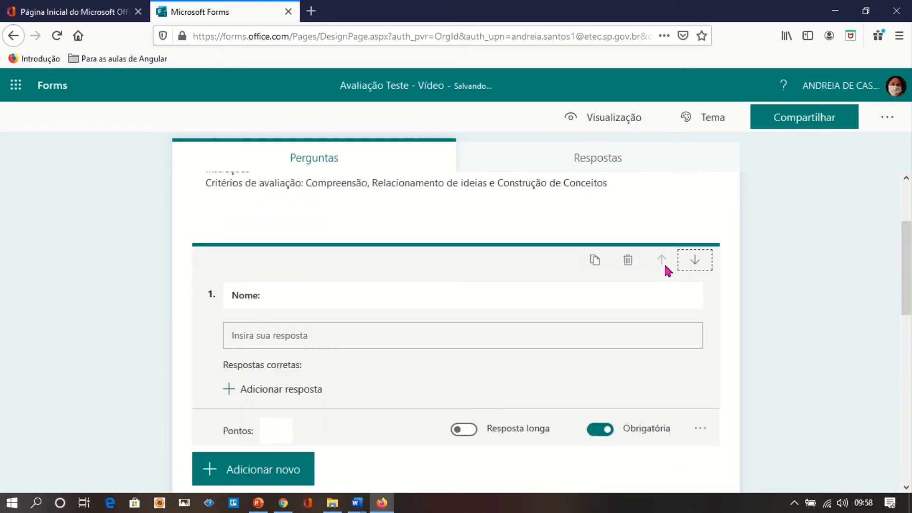
Move the "Curso:" question above Pergunta 2, directly below "Nome:", and check the order from the quiz title
left_click_drag(910, 261, 910, 350)
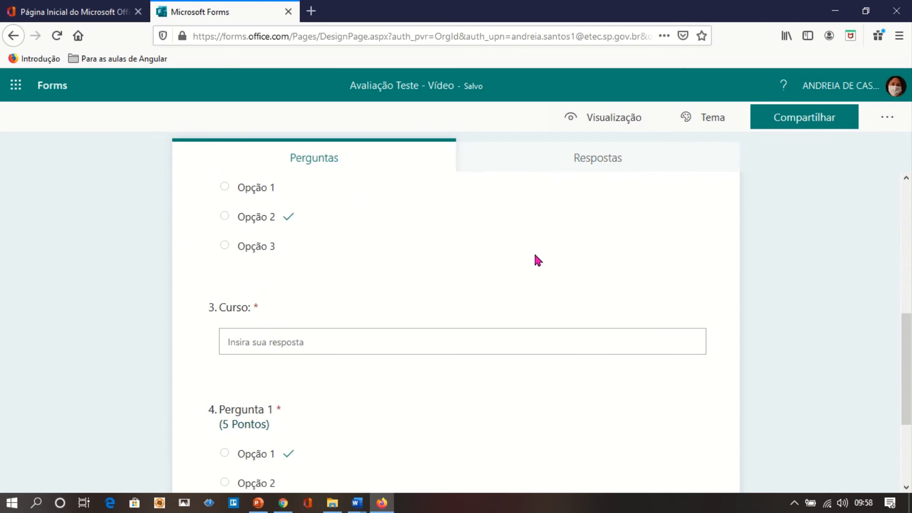
left_click(571, 313)
left_click(663, 262)
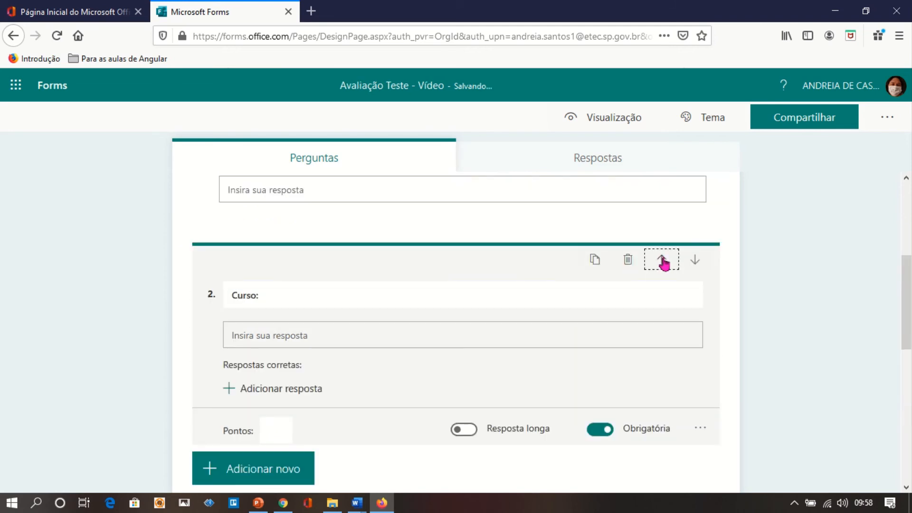
left_click_drag(909, 259, 911, 193)
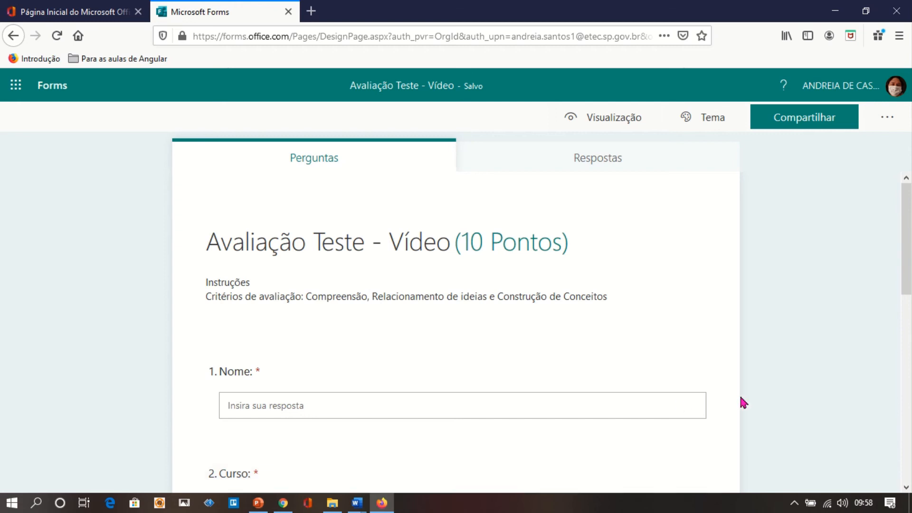
Open Pergunta 2 for editing and set its answer options to be ordered randomly (Ordenar opções aleatoriamente)
left_click_drag(910, 259, 910, 386)
left_click(508, 313)
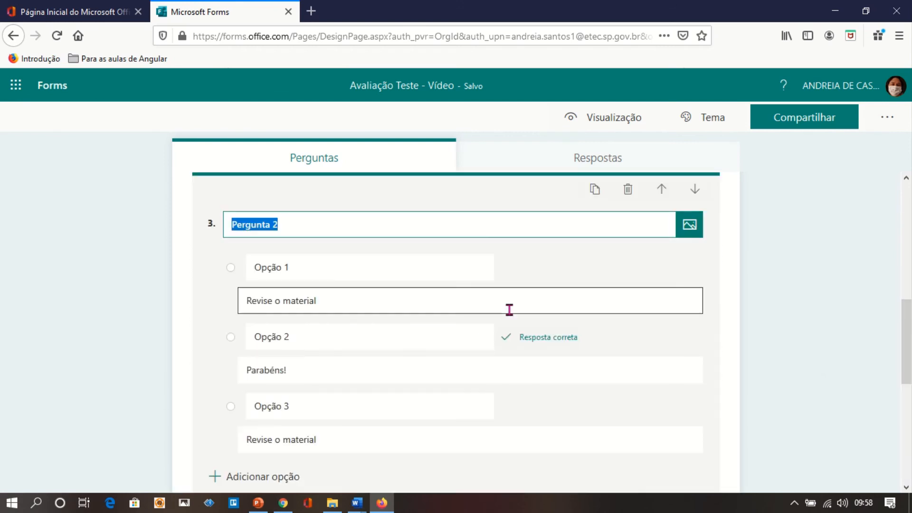
left_click_drag(910, 333, 910, 402)
scroll(911, 352, "up", 2)
left_click(442, 289)
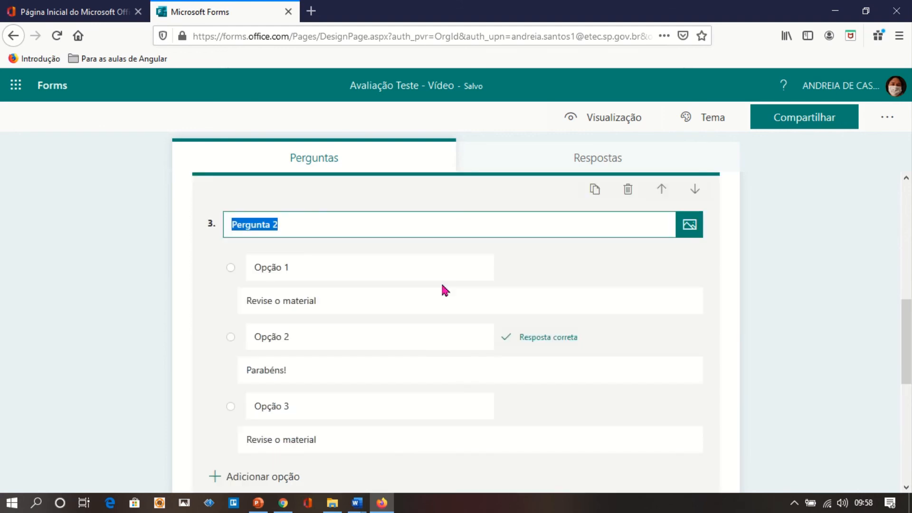
key("Tab")
key("Tab")
key("Tab")
key("Tab")
key("Tab")
key("Tab")
key("Tab")
key("Tab")
key("Tab")
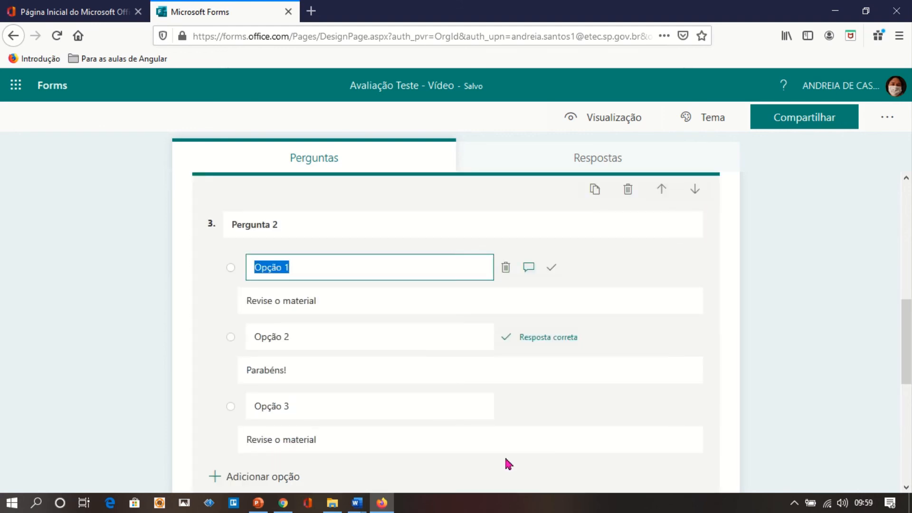
key("Tab")
key("Tab")
key("Tab")
key("Tab")
key("Tab")
key("Tab")
key("Tab")
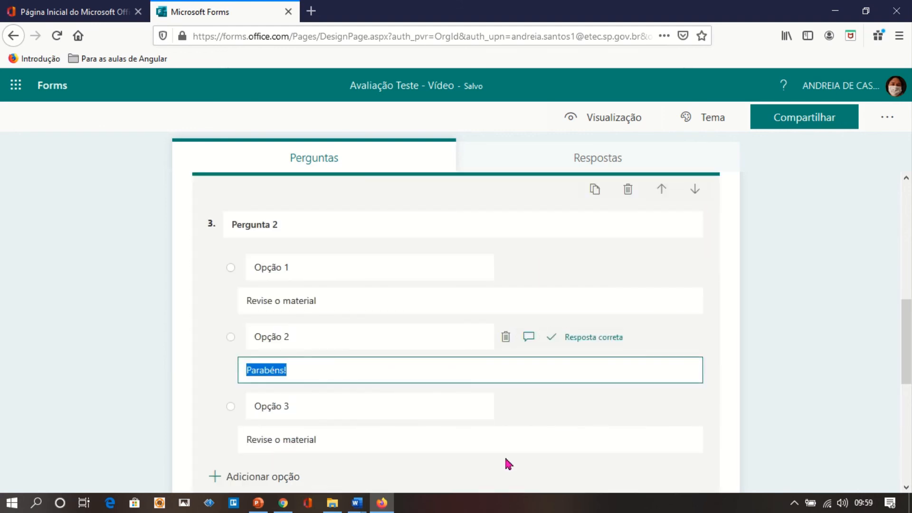
key("Tab")
key("Tab")
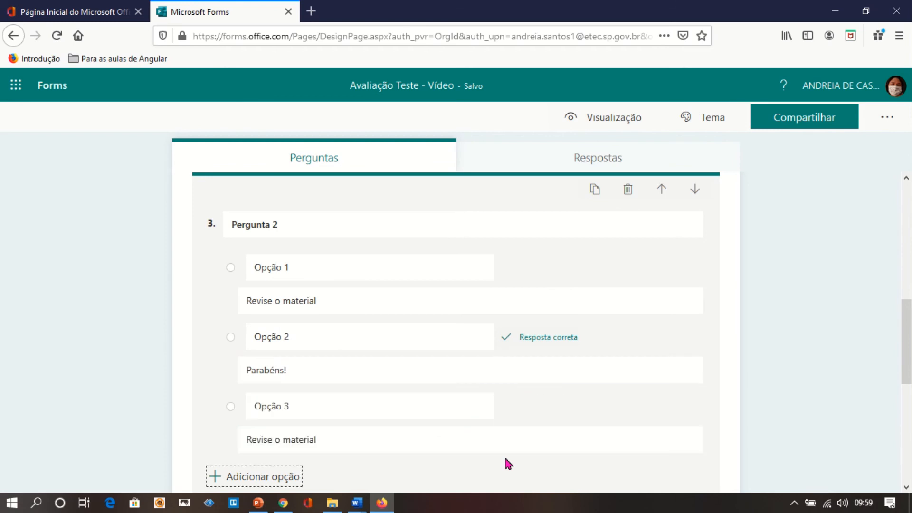
key("Tab")
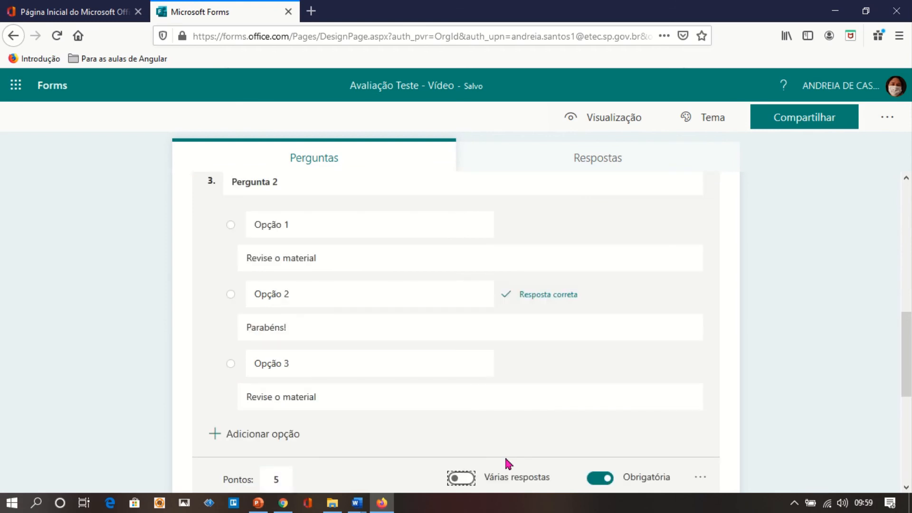
key("Tab")
left_click(700, 480)
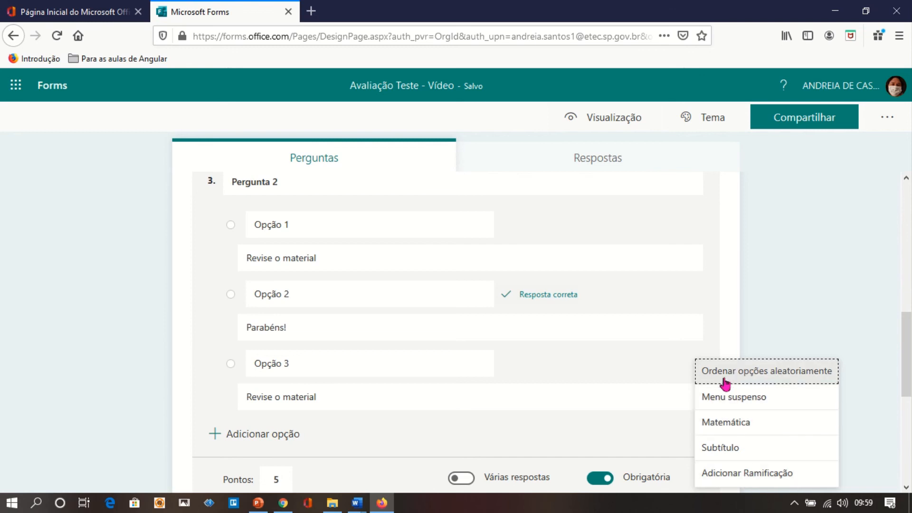
left_click(761, 375)
Open Pergunta 1 and check its answer options and feedback messages
left_click(907, 466)
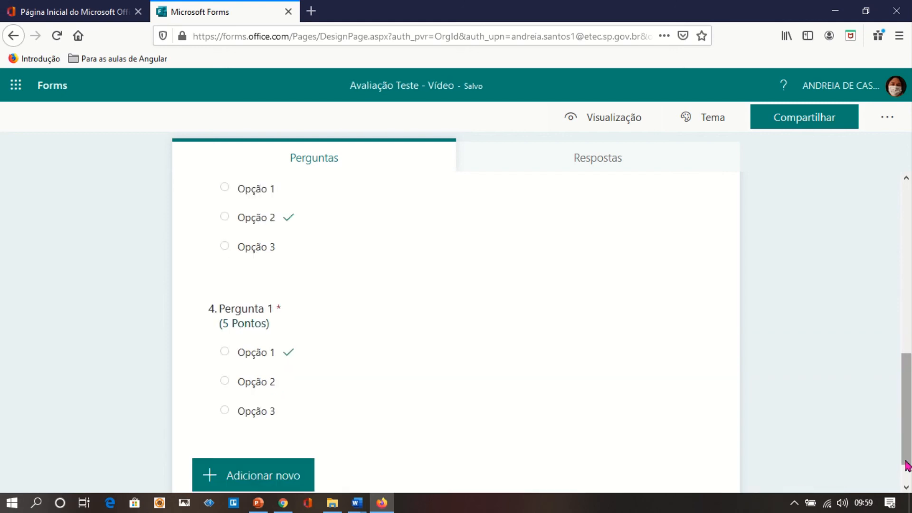
left_click(460, 361)
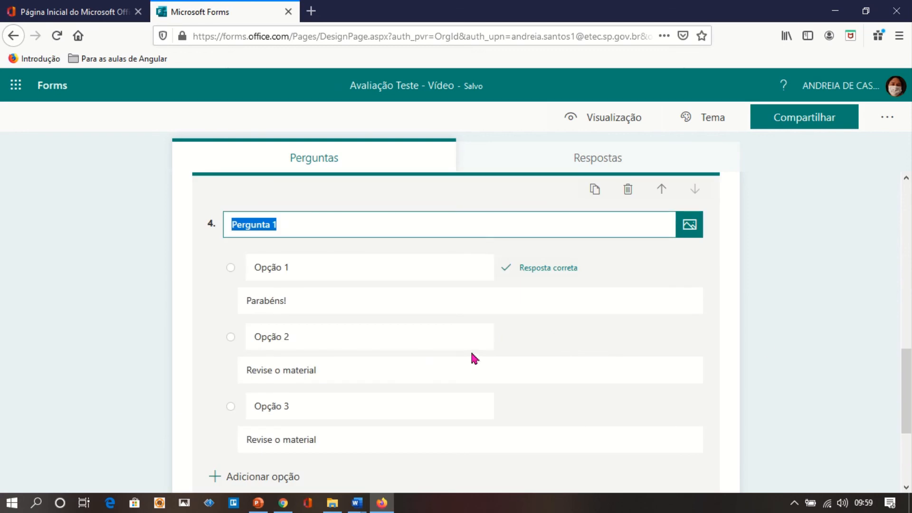
left_click(907, 385)
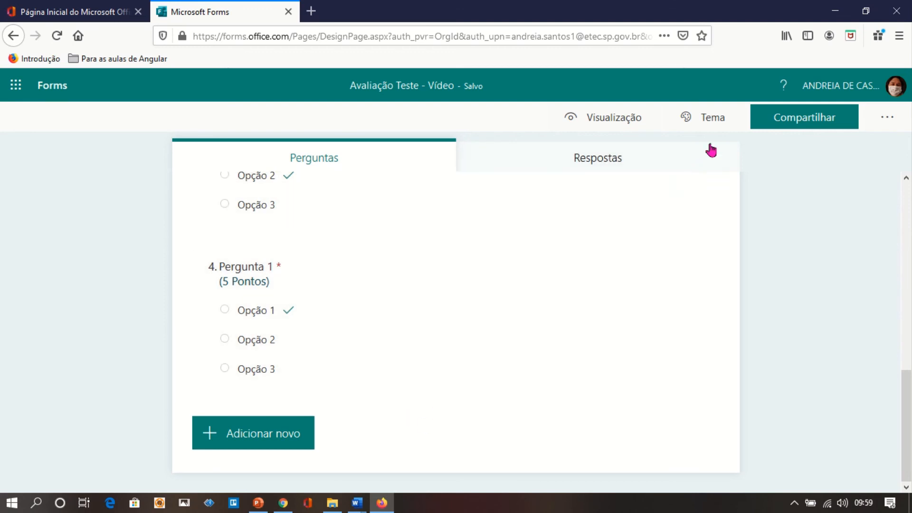
Apply the illustrated orange living-room theme to the quiz and close the theme choices
left_click(711, 125)
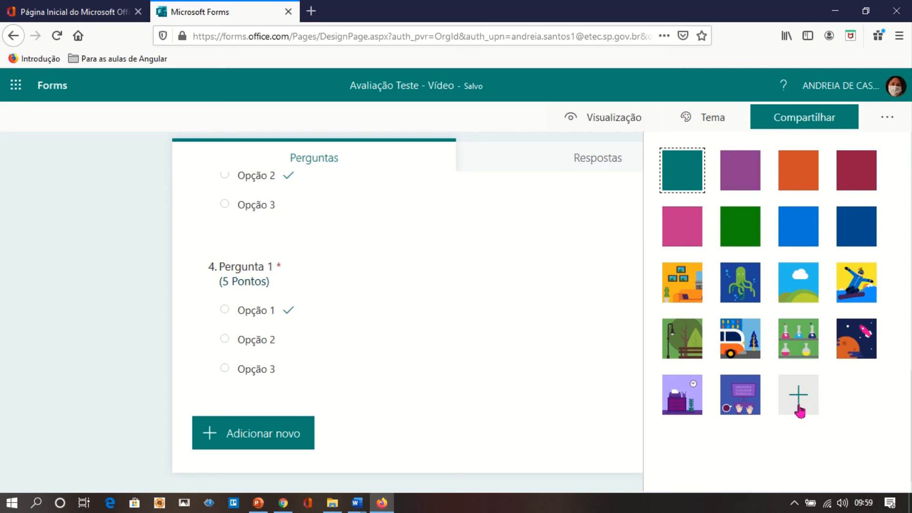
left_click(682, 290)
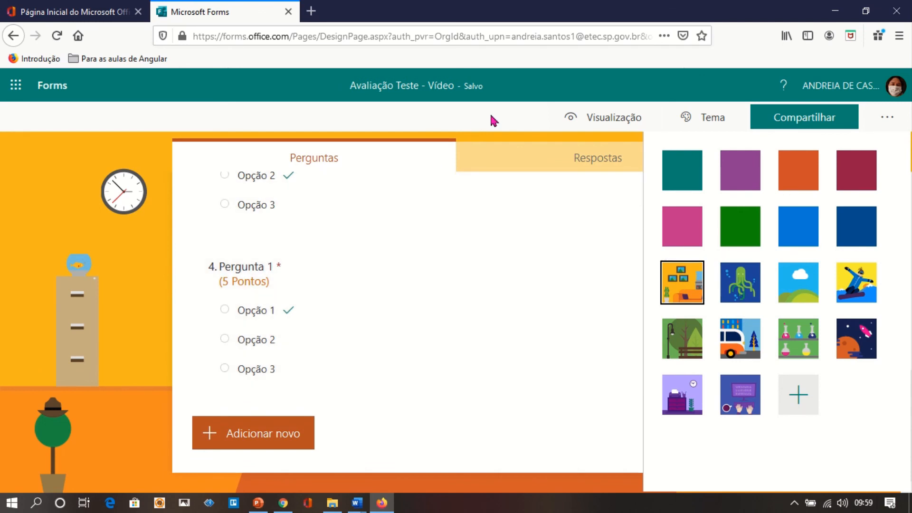
left_click(491, 116)
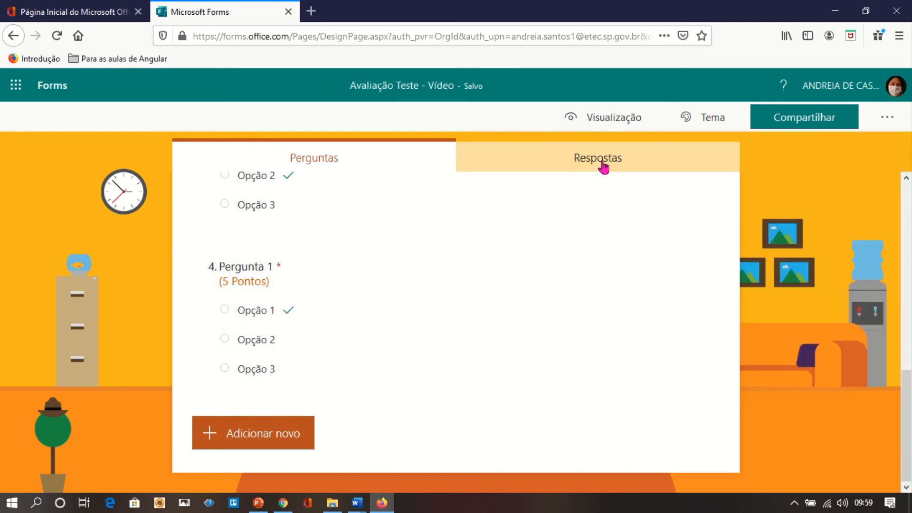
Preview the quiz in the computer layout from the title to the submit button, and return to editing
left_click(615, 127)
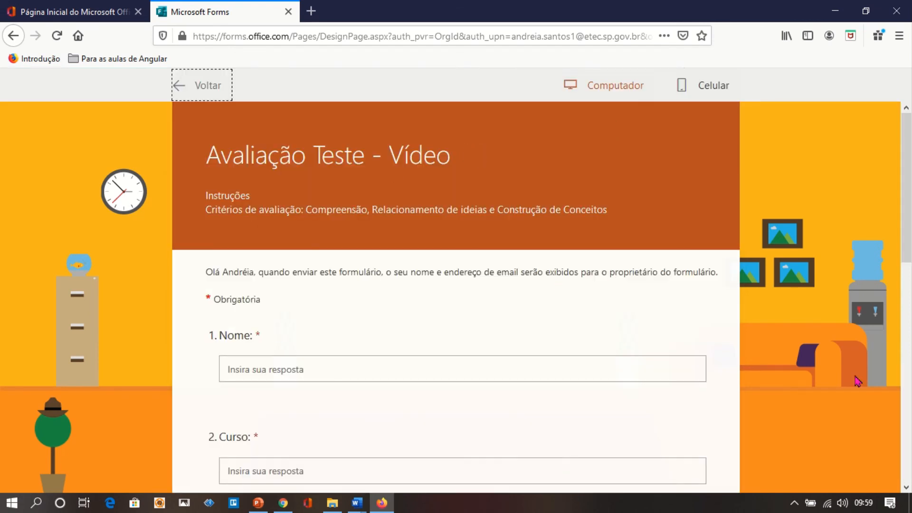
scroll(910, 474, "down", 15)
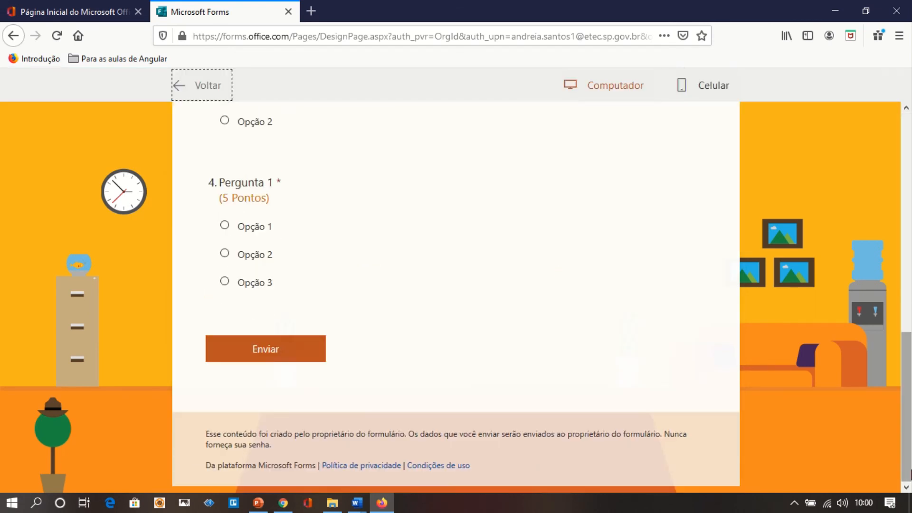
scroll(910, 139, "up", 15)
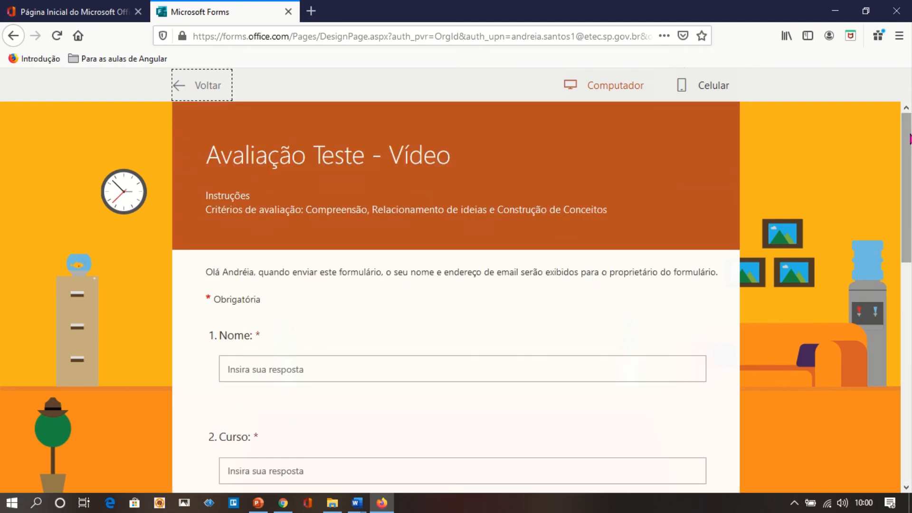
left_click(207, 92)
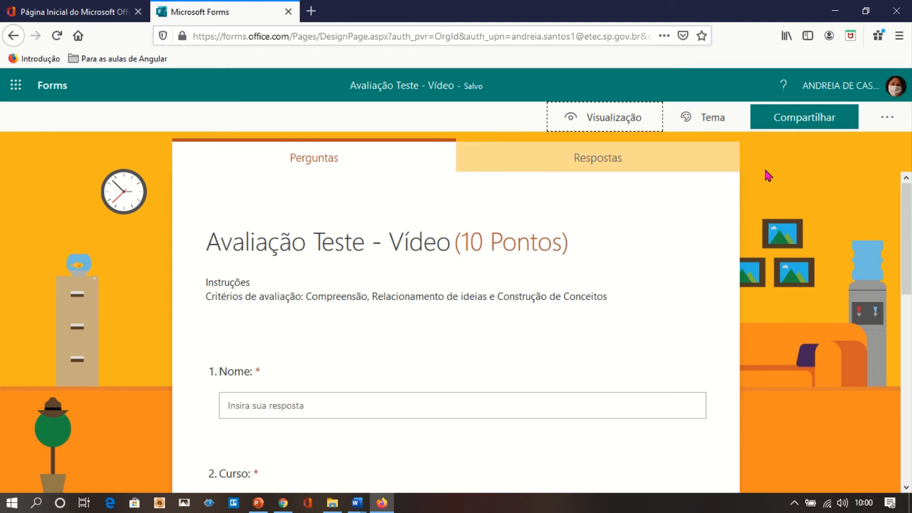
Bring up the quiz's additional options to reach its settings (Configurações)
left_click(887, 119)
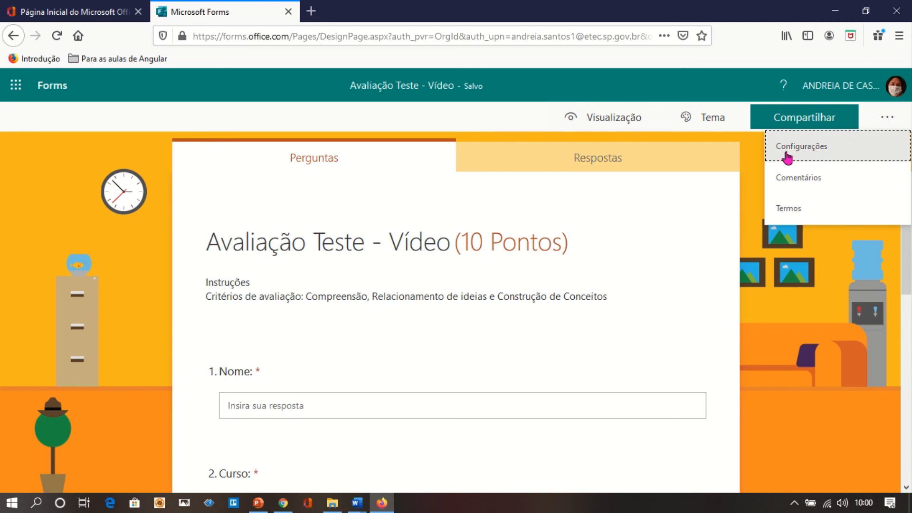